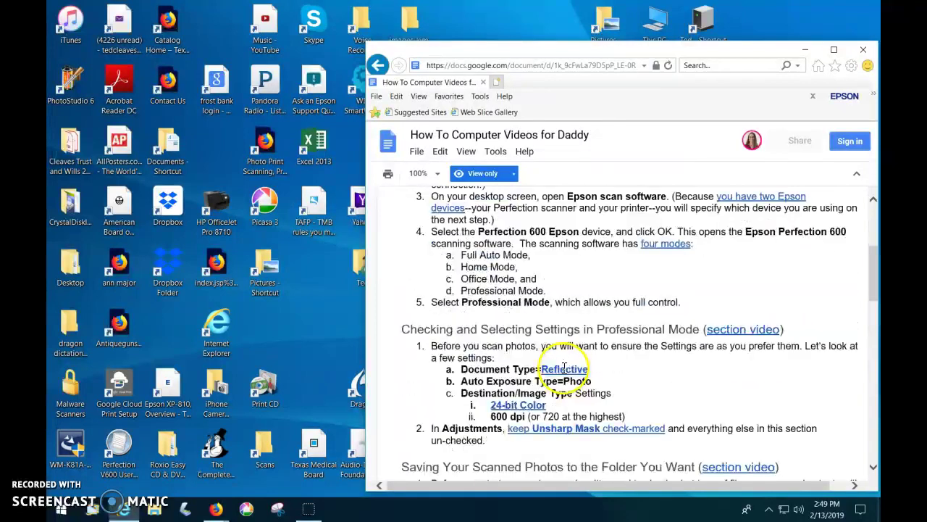
- Review section III of the how-to document on cropping a file, highlighting "Editing Original Scan" and "Saving As a New File"
scroll(541, 366, "down", 3)
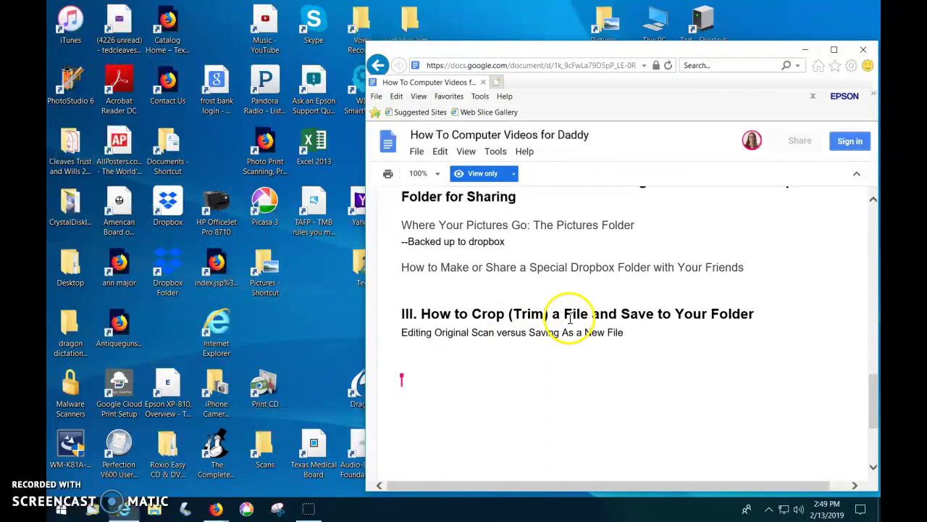
left_click_drag(403, 335, 458, 334)
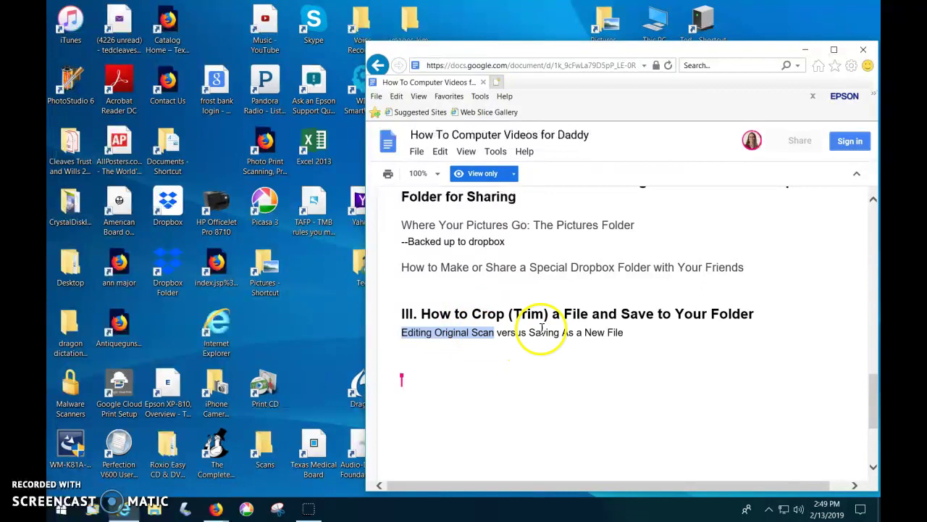
left_click_drag(529, 333, 612, 335)
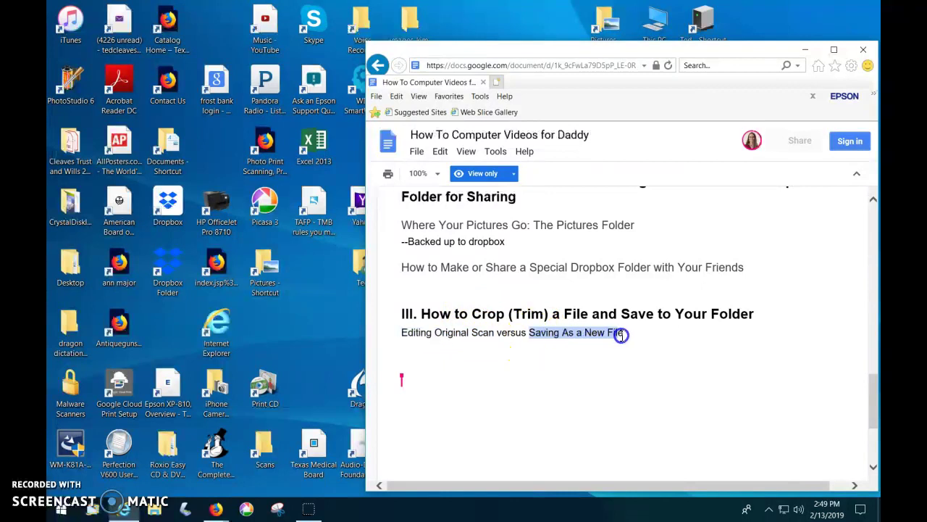
left_click(525, 334)
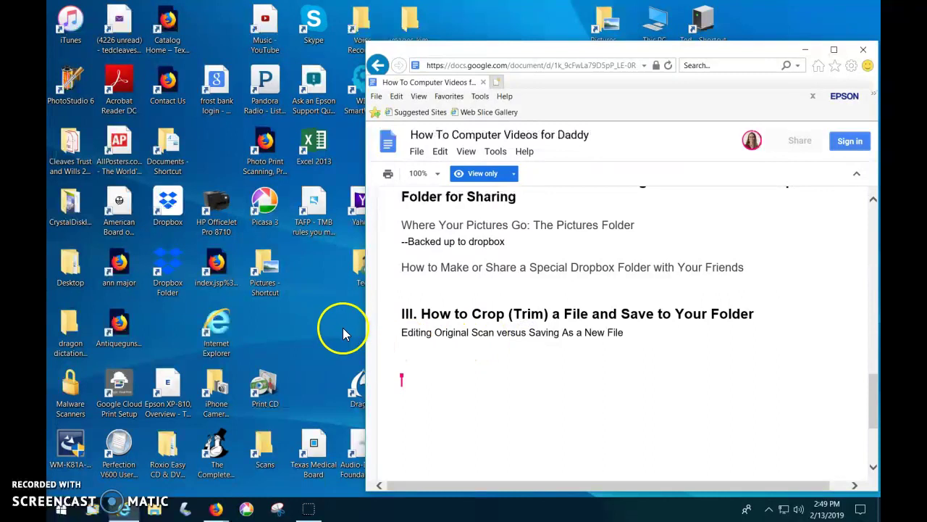
- Minimize the browser and open the Dropbox Pictures folder in File Explorer
left_click(812, 54)
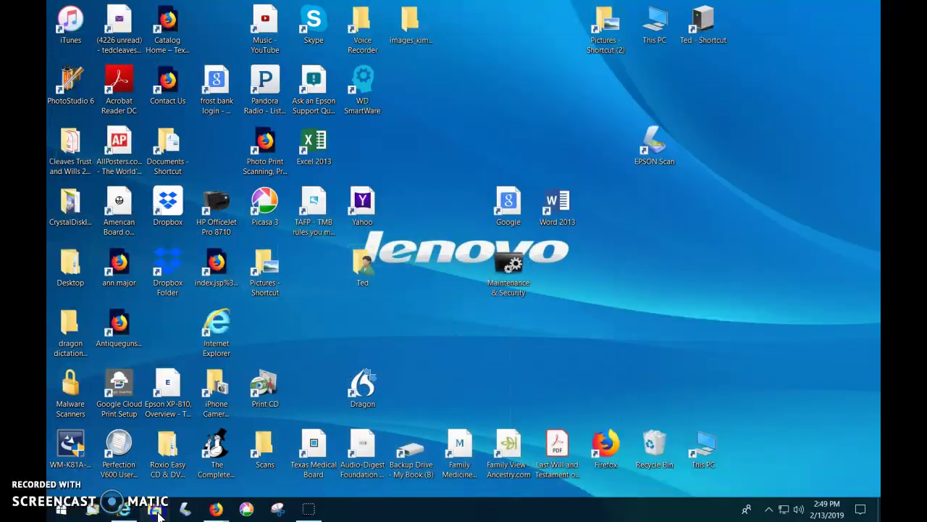
left_click(155, 509)
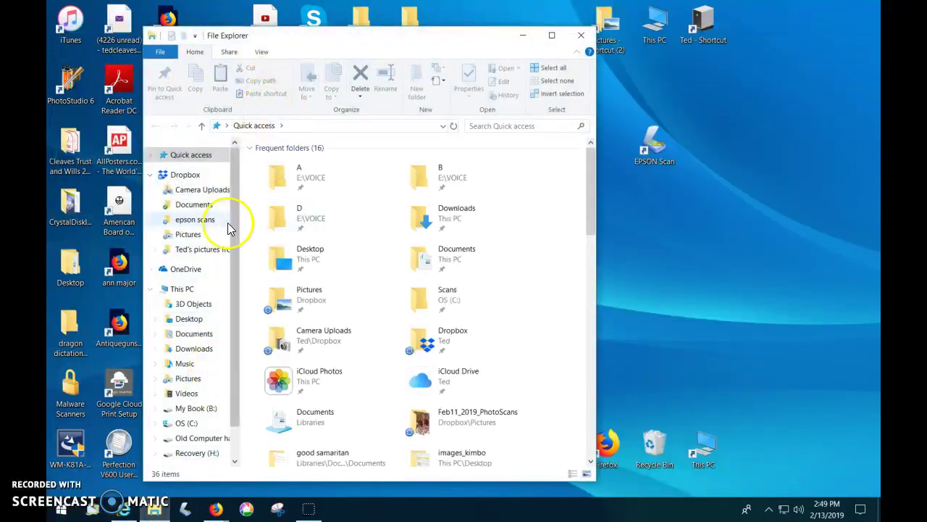
left_click(187, 234)
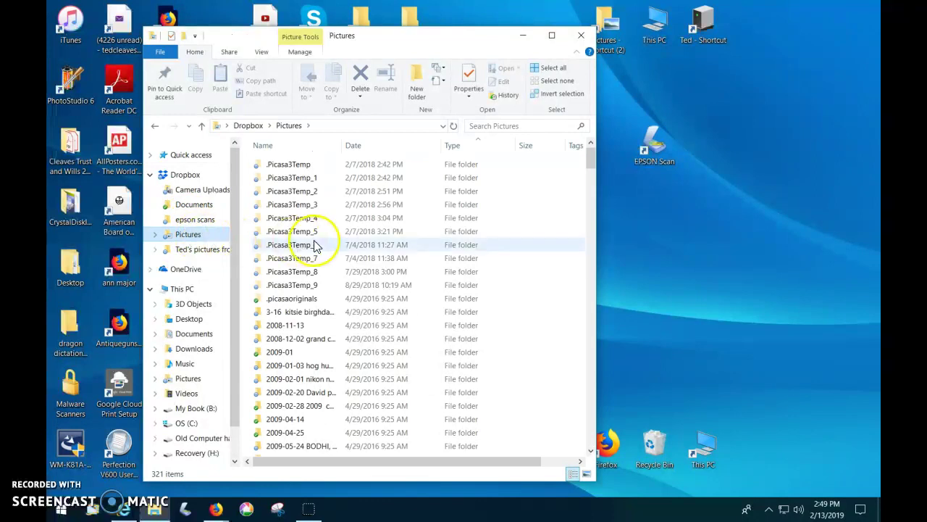
- Find and open the "Feb 2019 -1-600dpi" folder within the Dropbox Pictures folder
scroll(317, 294, "down", 1)
scroll(317, 296, "down", 20)
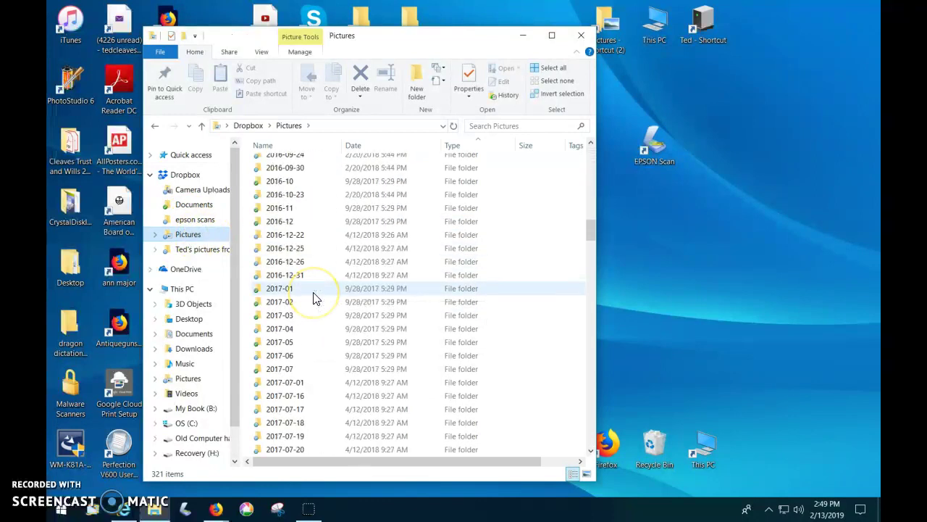
scroll(317, 297, "down", 20)
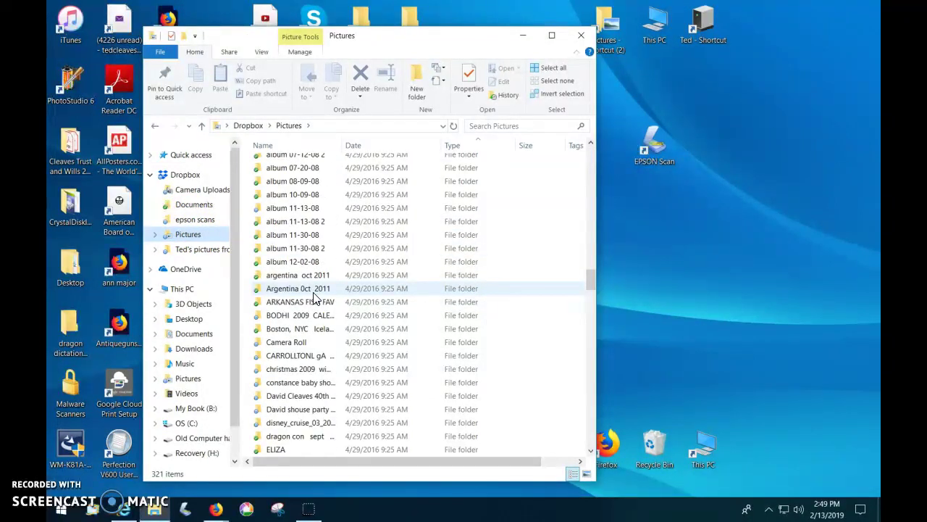
scroll(317, 297, "down", 2)
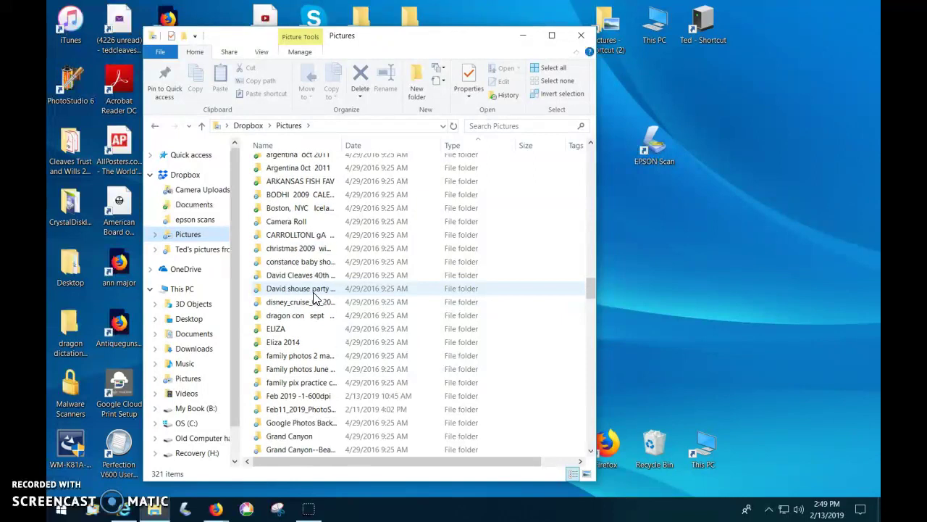
scroll(313, 298, "down", 1)
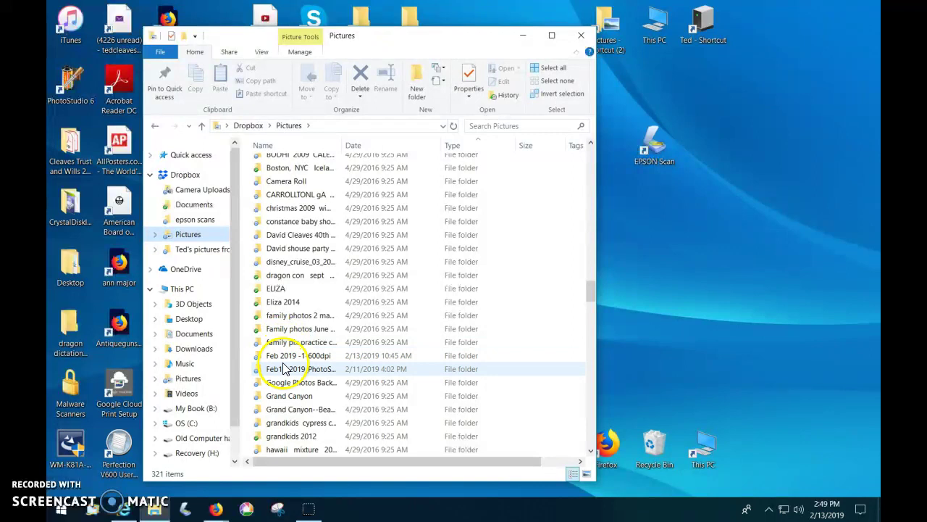
mouse_move(284, 362)
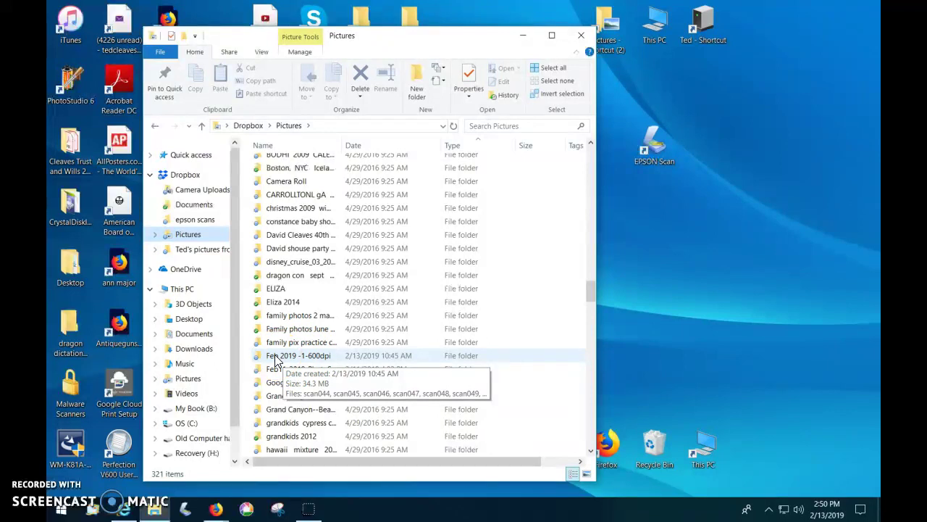
left_click(287, 362)
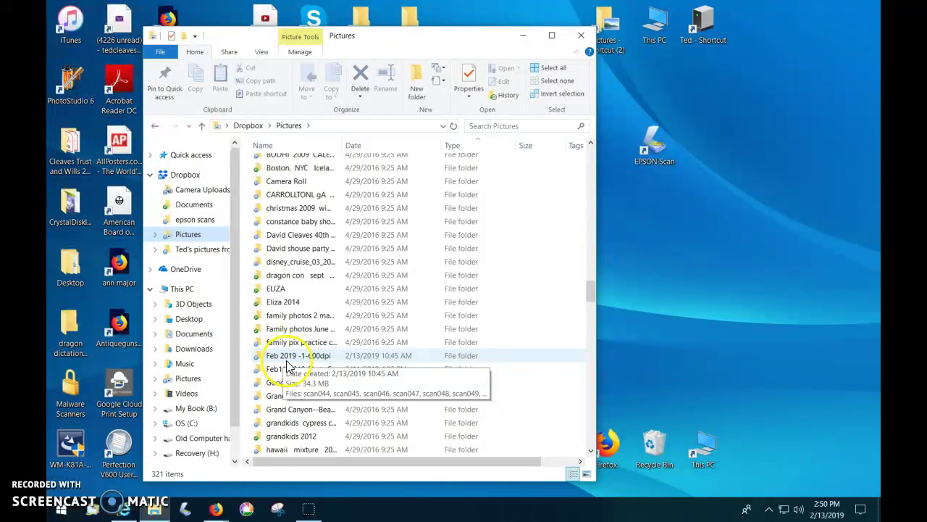
left_click(275, 364)
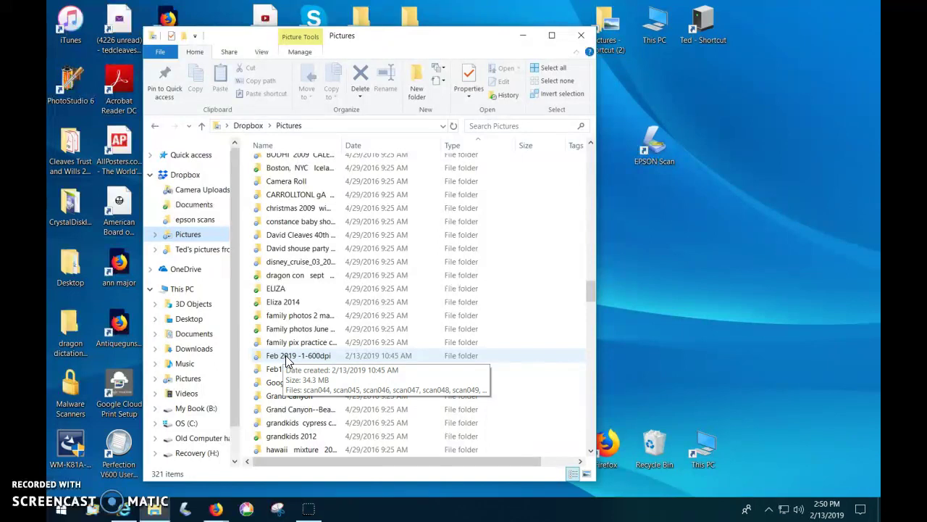
double_click(288, 356)
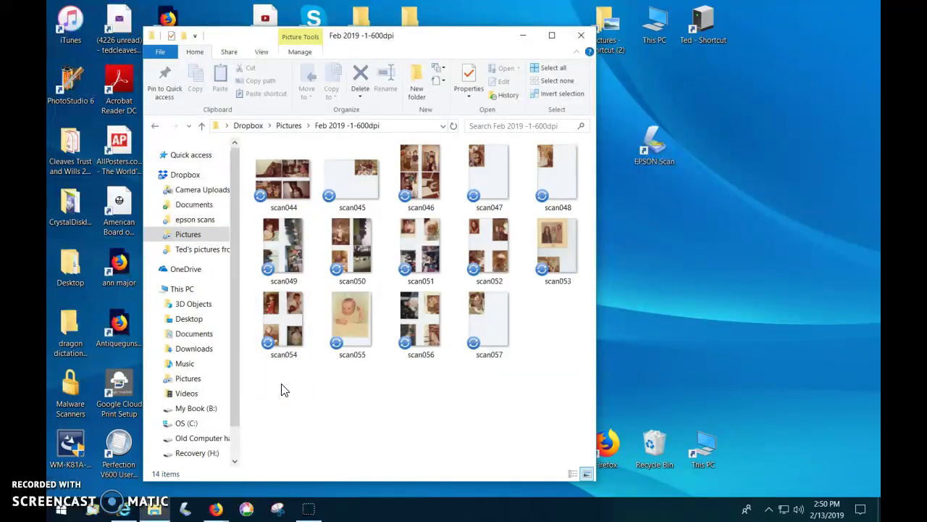
left_click(297, 383)
left_click(311, 393)
left_click(304, 393)
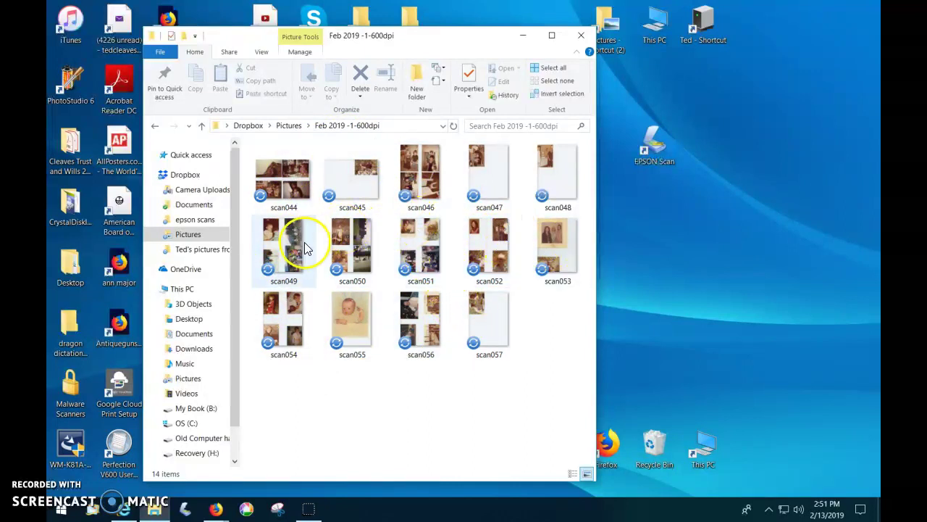
- Create a new folder named "Cropped_Feb2019_600dpi" inside the "Feb 2019 -1-600dpi" folder
left_click(284, 405)
right_click(284, 405)
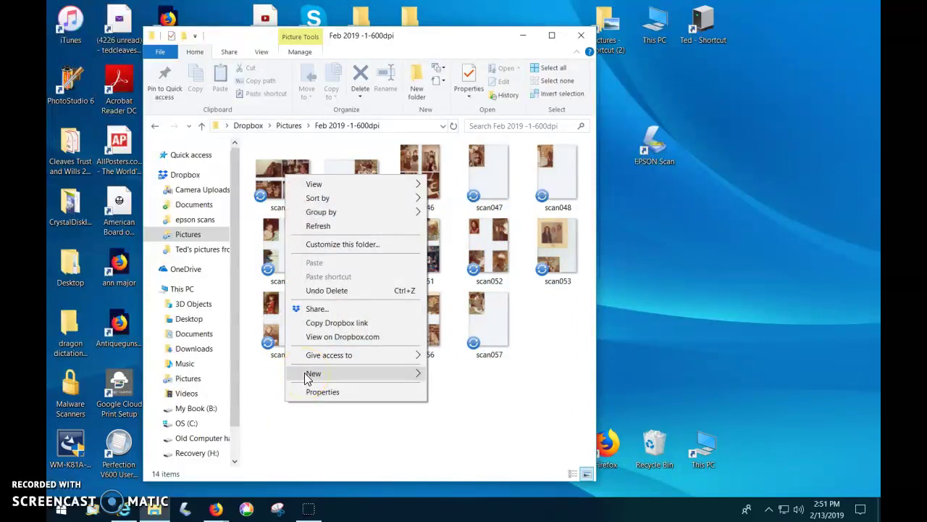
mouse_move(307, 376)
left_click(444, 375)
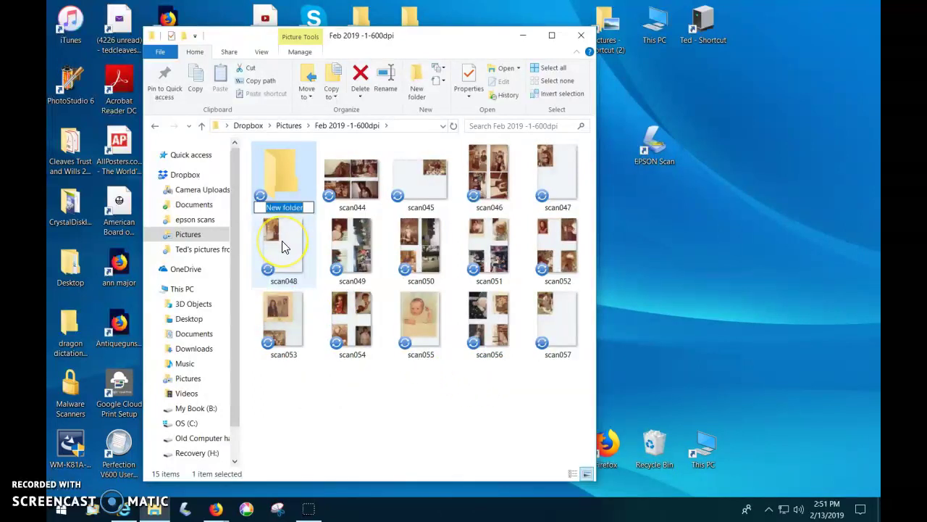
type("Cropped")
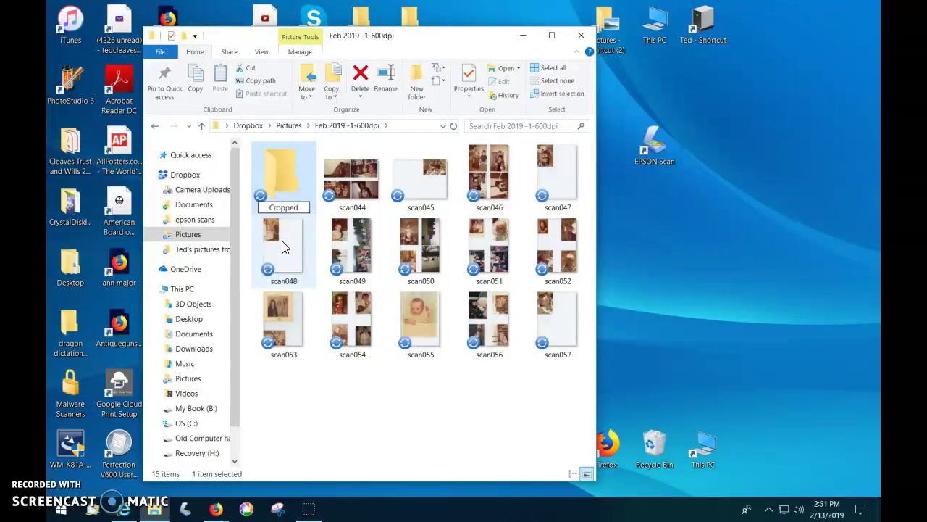
type("_Feb2019_600dpi")
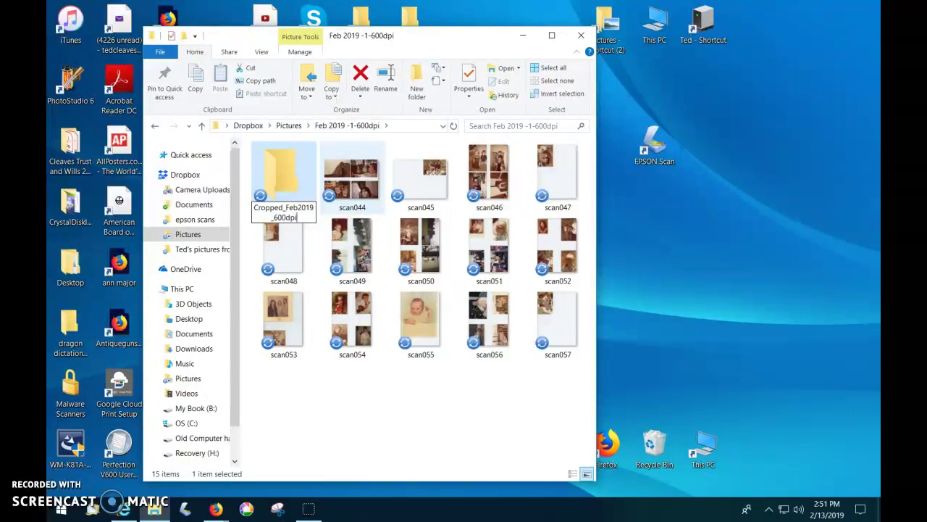
left_click(274, 215)
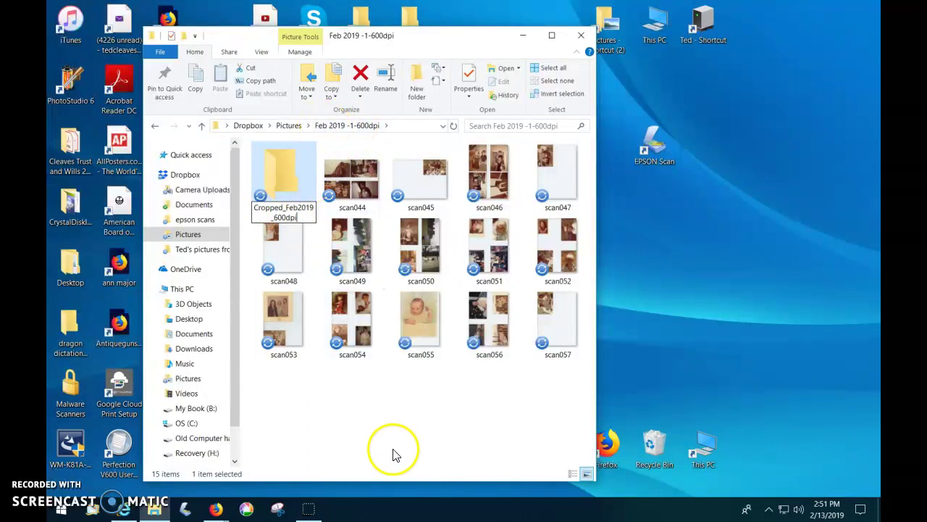
- Look inside the "Cropped_Feb2019_600dpi" folder and return to its parent folder
left_click(295, 185)
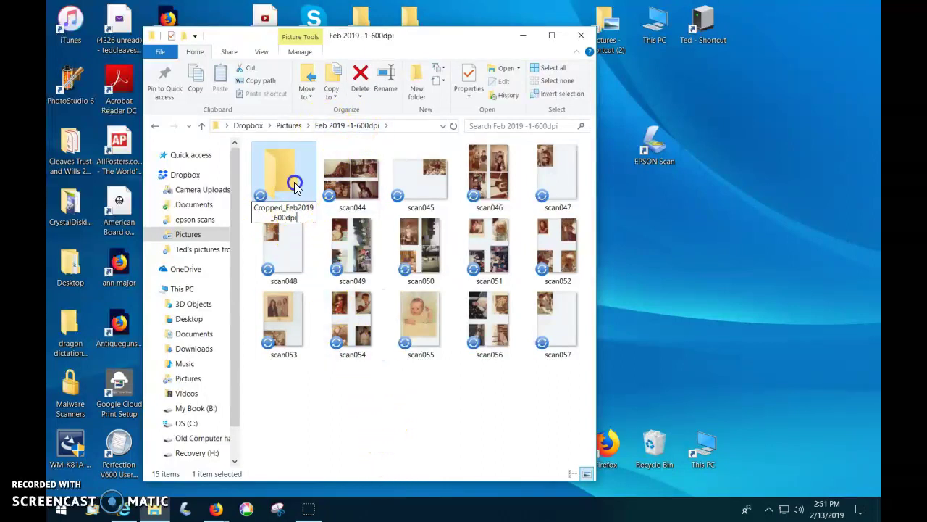
left_click(295, 184)
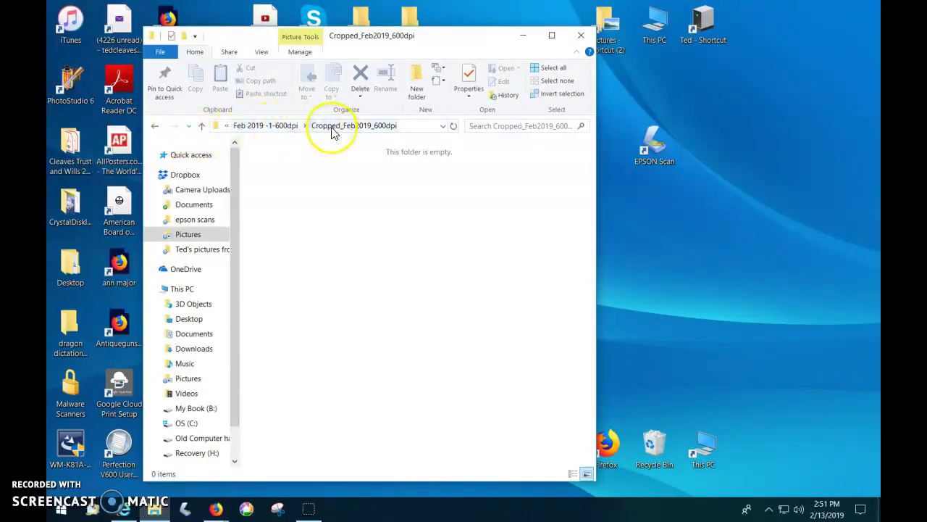
left_click(282, 125)
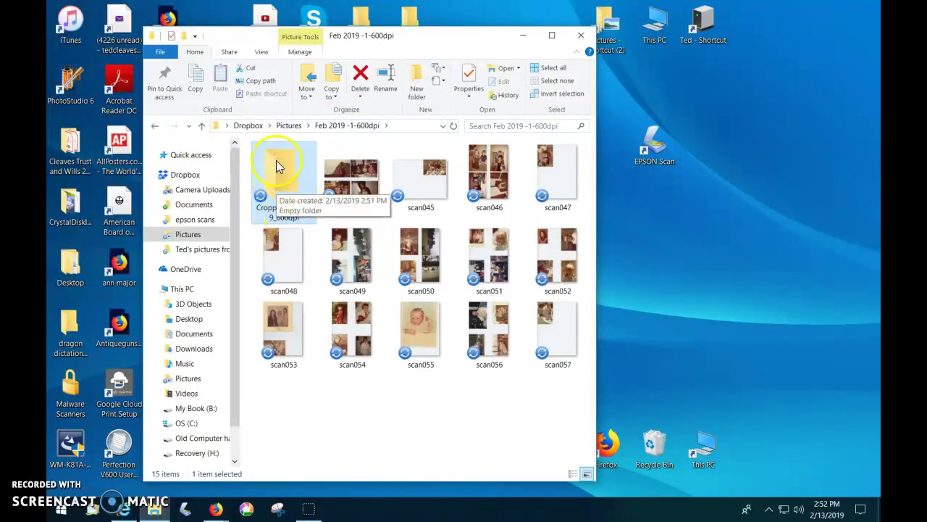
- Copy all the original scans, scan044 through scan057, leaving out the "Cropped_Feb2019_600dpi" folder
left_click(356, 179)
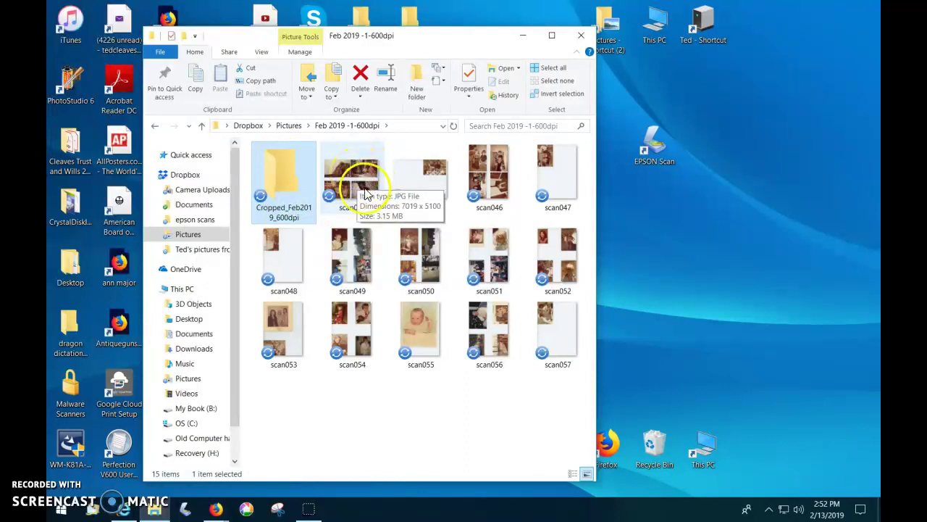
left_click(415, 322)
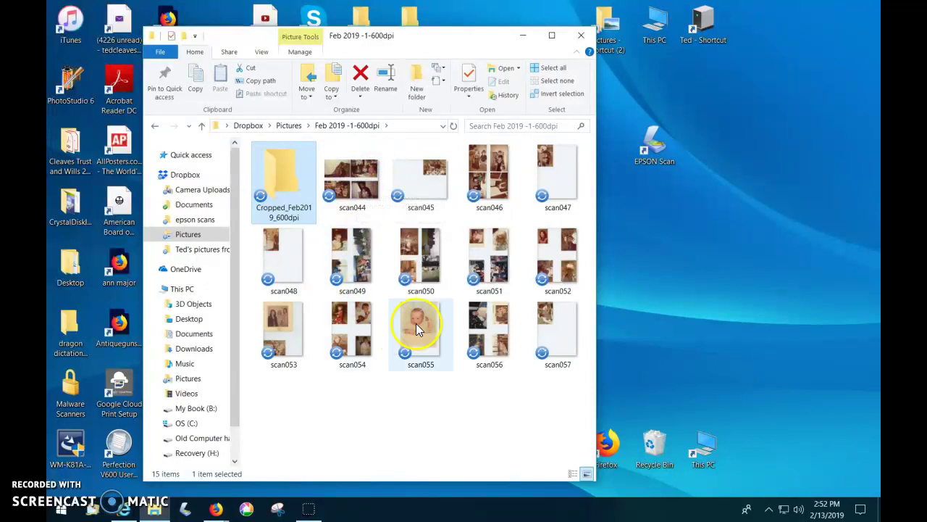
left_click(355, 181)
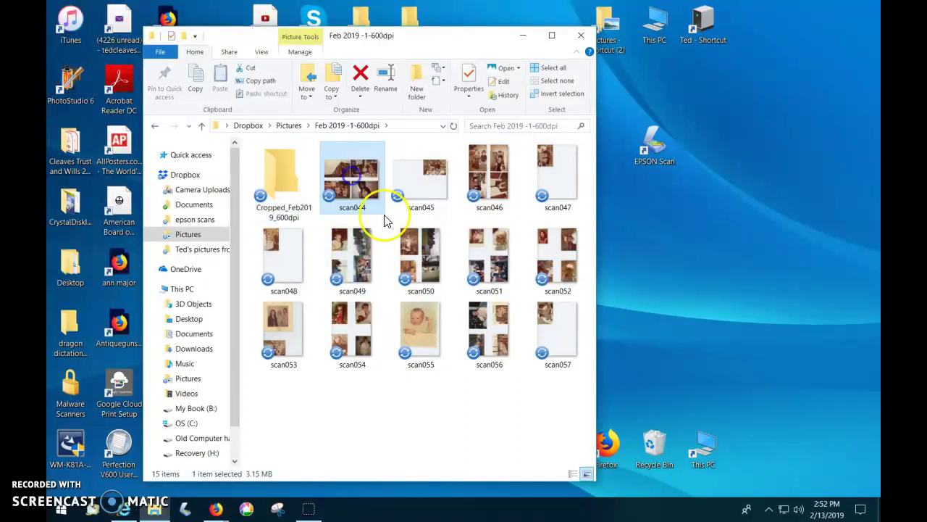
left_click(567, 328, "shift")
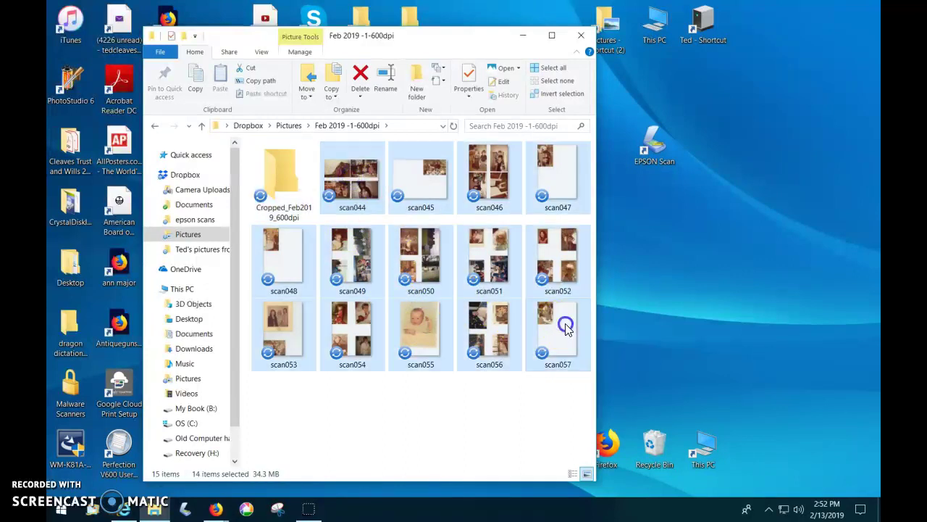
right_click(364, 177)
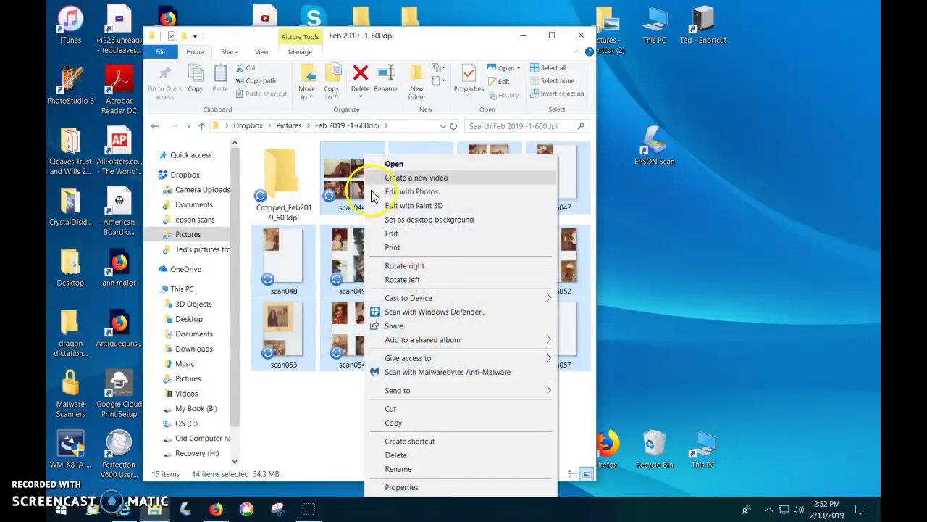
left_click(395, 423)
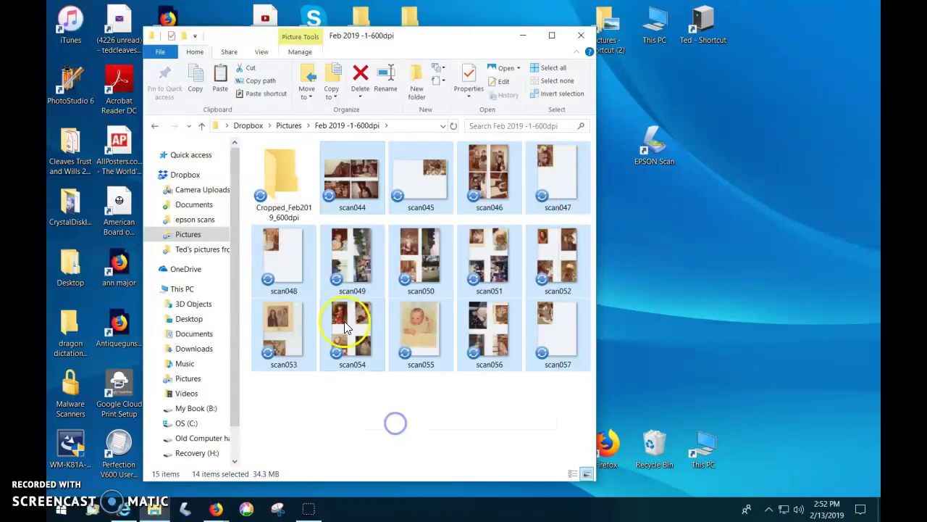
- Paste the copied scans into the "Cropped_Feb2019_600dpi" folder and clear the selection
double_click(279, 179)
right_click(319, 204)
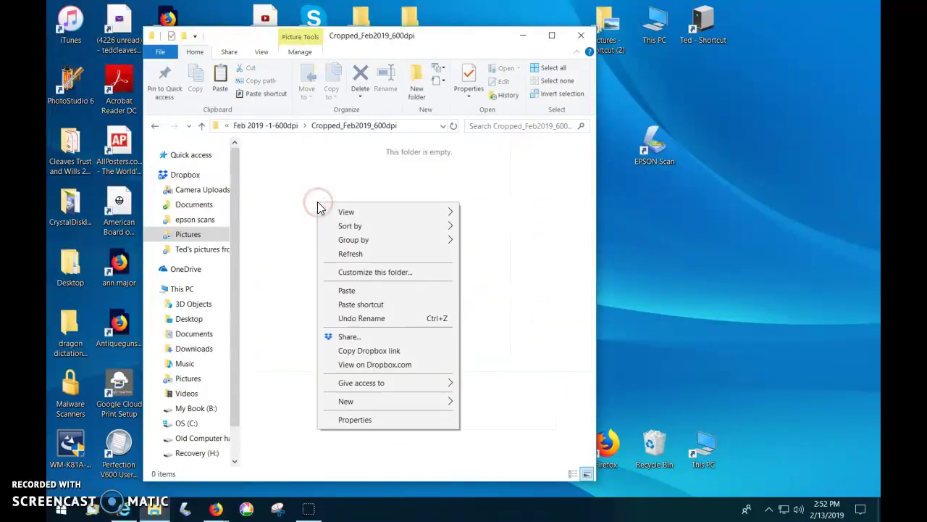
left_click(354, 292)
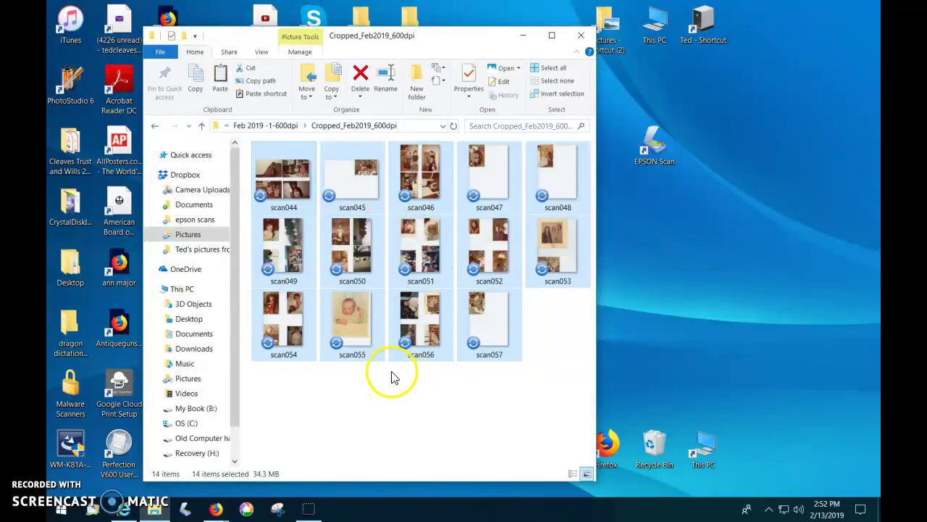
left_click(283, 388)
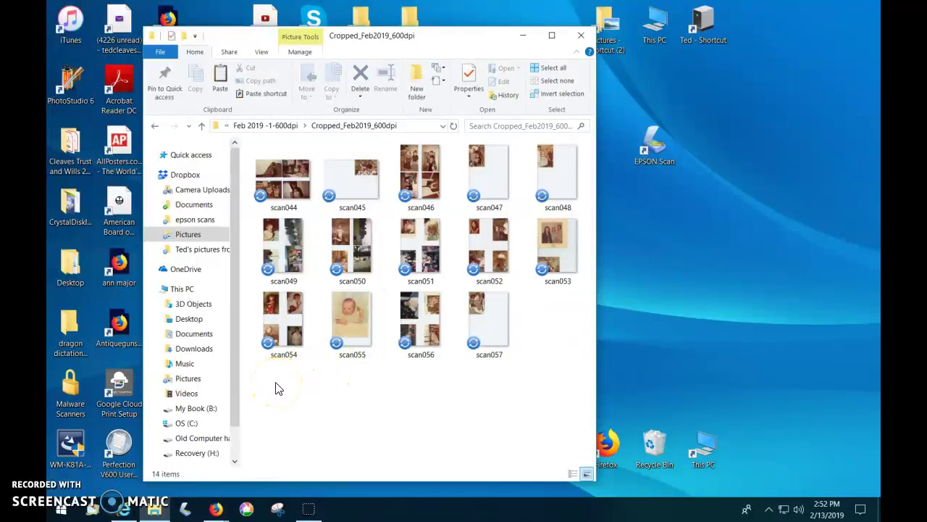
right_click(276, 386)
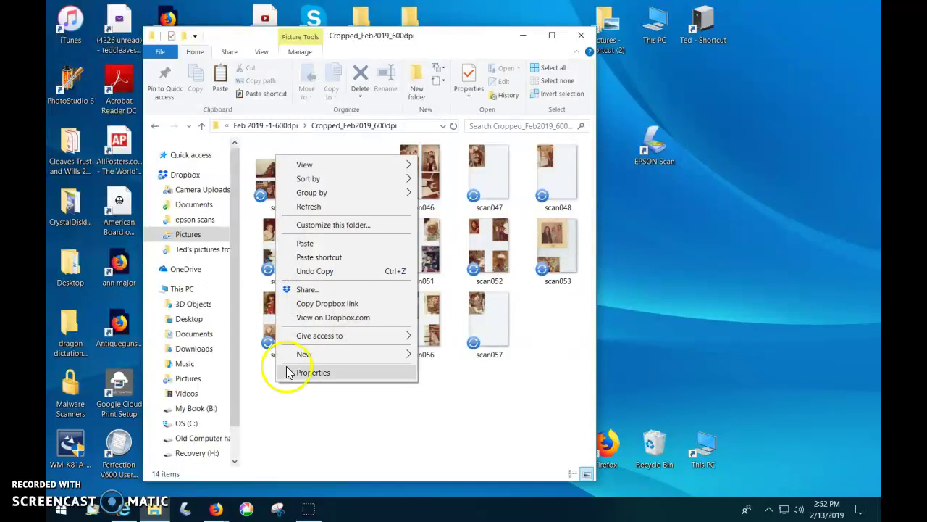
left_click(311, 389)
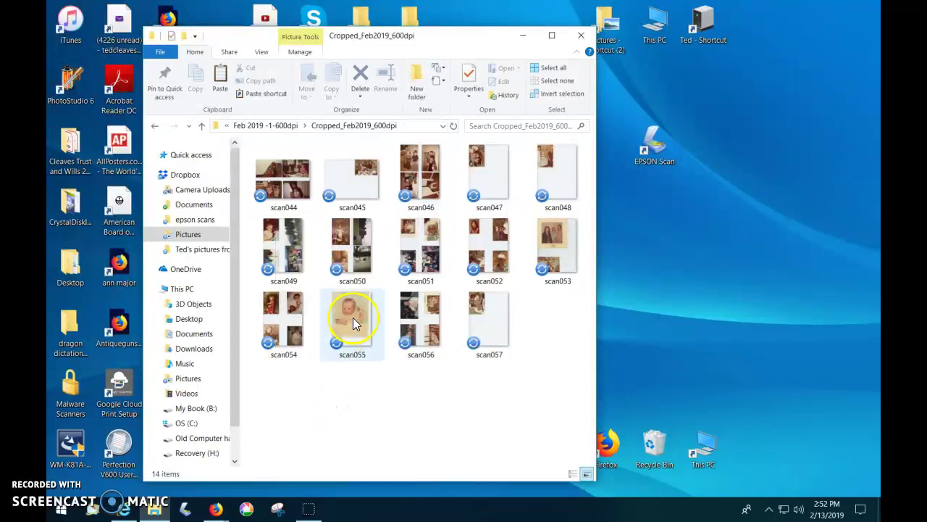
- Undo the paste of the scans into "Cropped_Feb2019_600dpi" and return to the "Feb 2019 -1-600dpi" folder
left_click(287, 174)
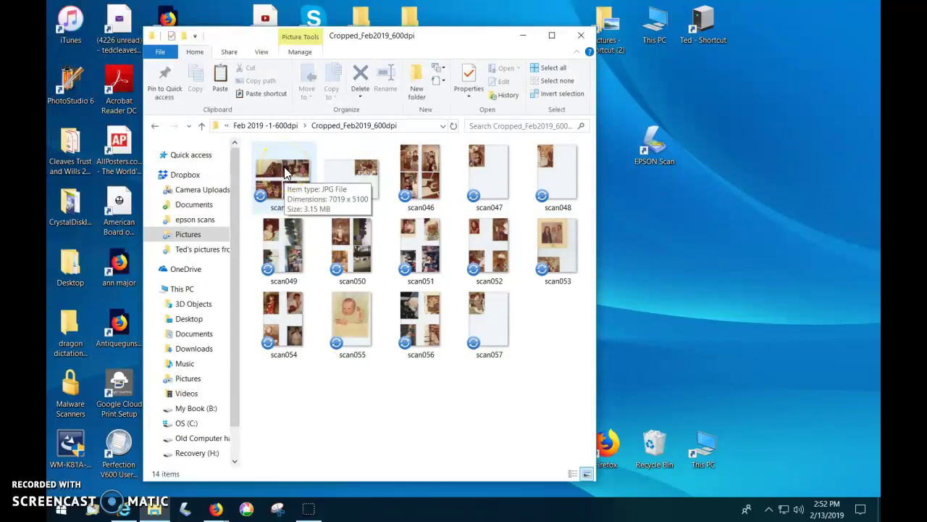
left_click(347, 151)
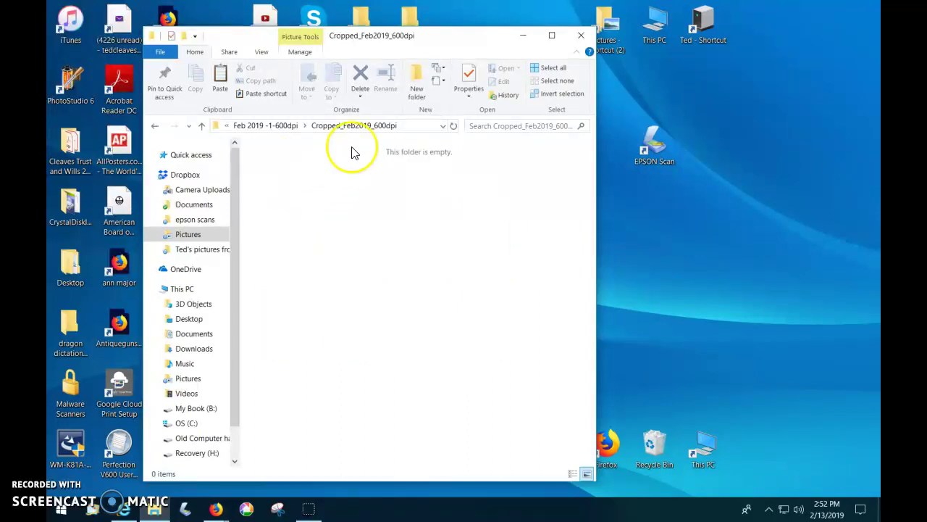
left_click(292, 133)
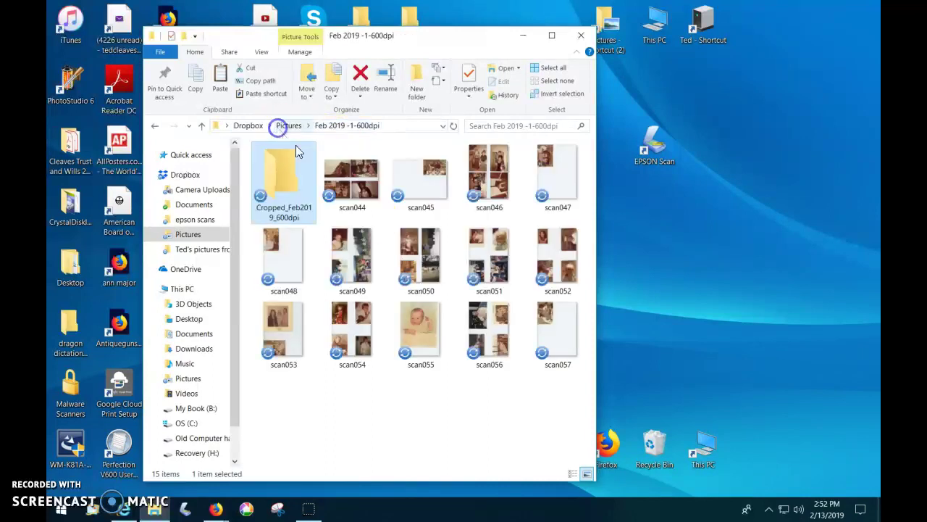
- Copy only the original scan044 into the "Cropped_Feb2019_600dpi" folder and clear the selection
right_click(356, 183)
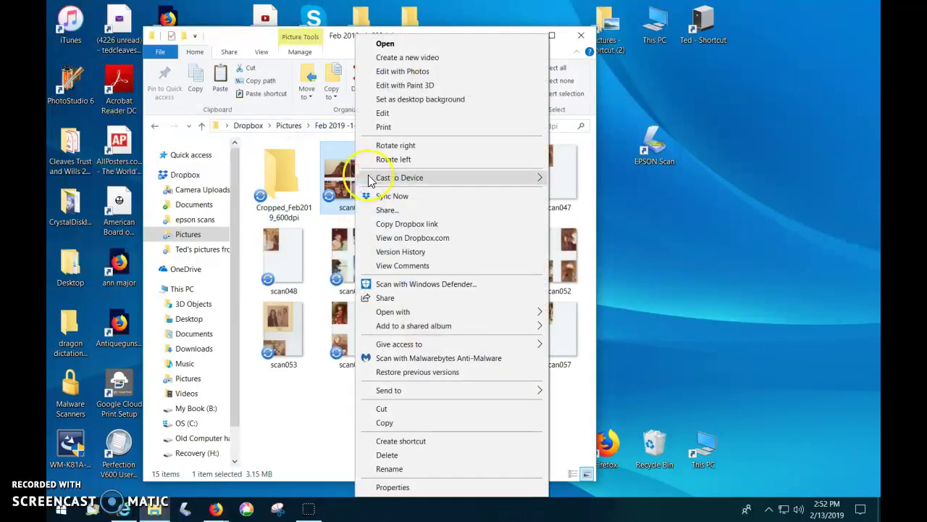
right_click(336, 181)
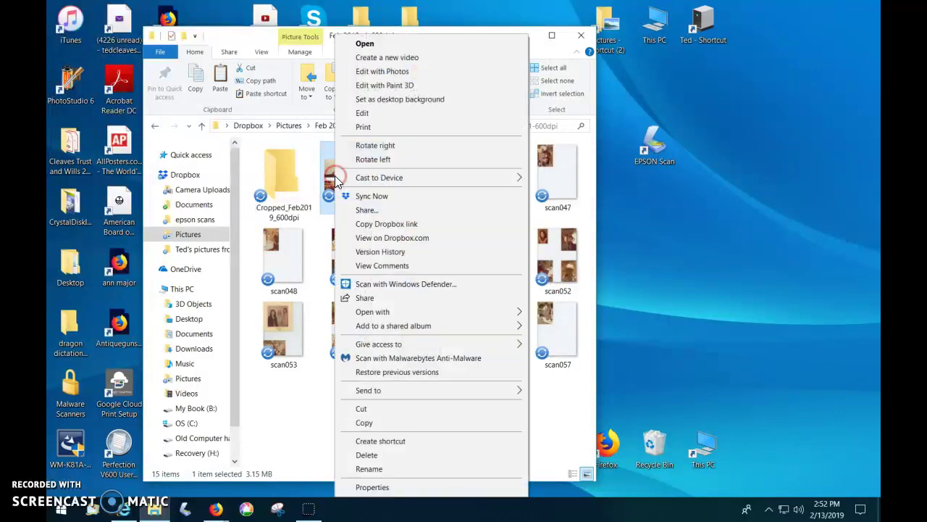
left_click(373, 425)
double_click(289, 169)
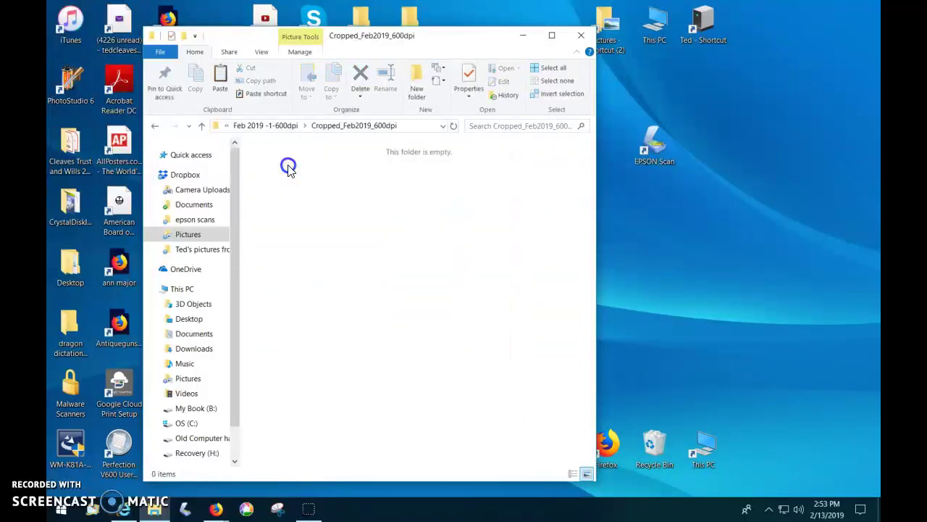
right_click(340, 230)
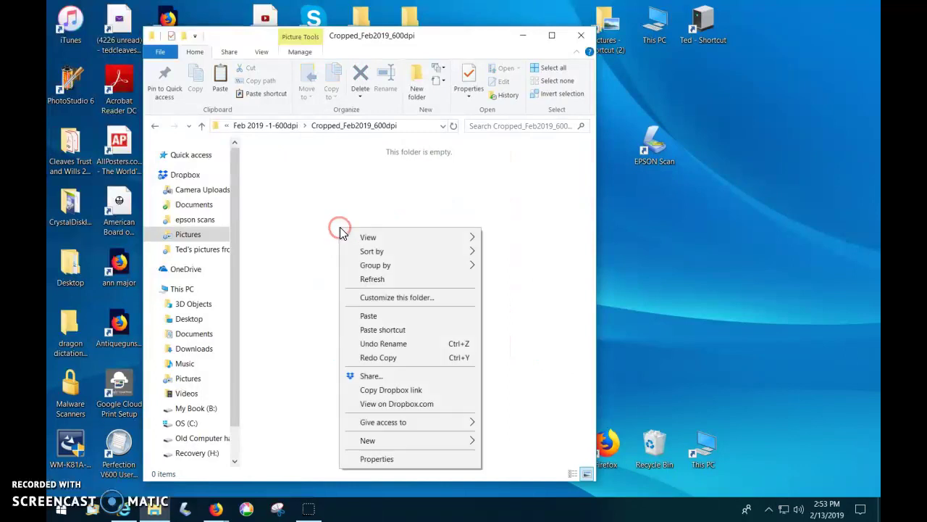
left_click(394, 321)
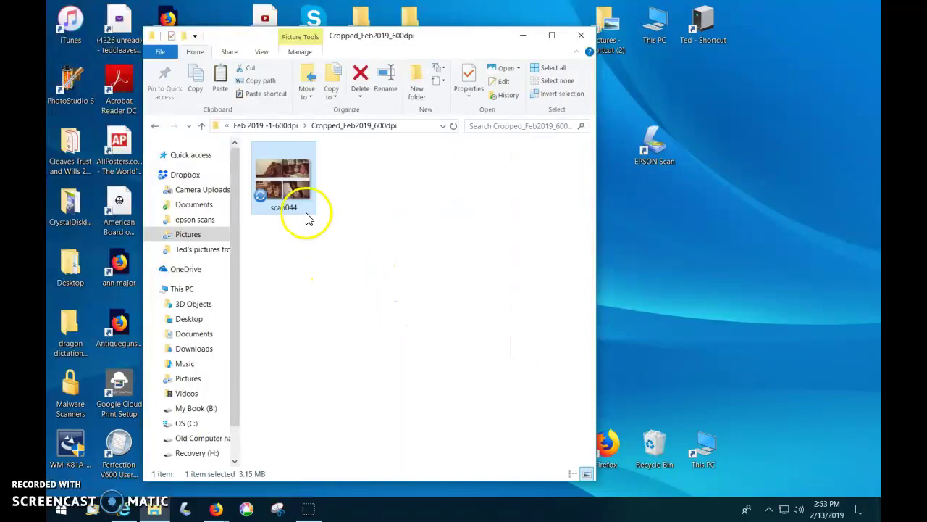
left_click(355, 245)
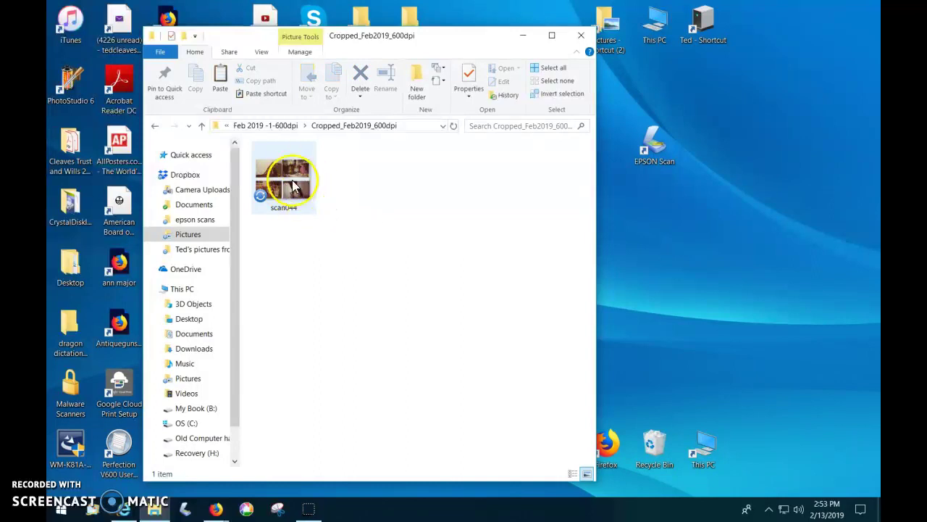
- Look at the original scan044 in the parent folder and reopen the "Cropped_Feb2019_600dpi" folder
mouse_move(293, 181)
left_click(279, 125)
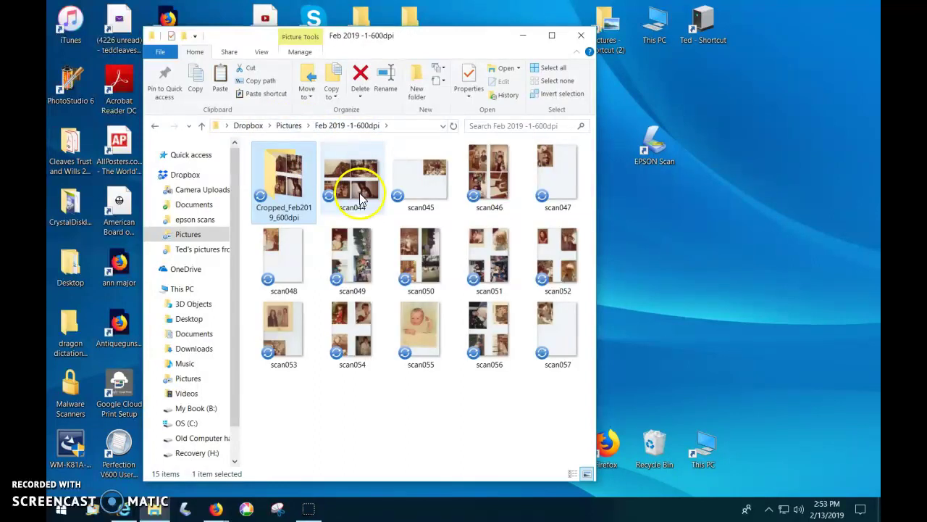
left_click_drag(360, 199, 290, 185)
double_click(286, 177)
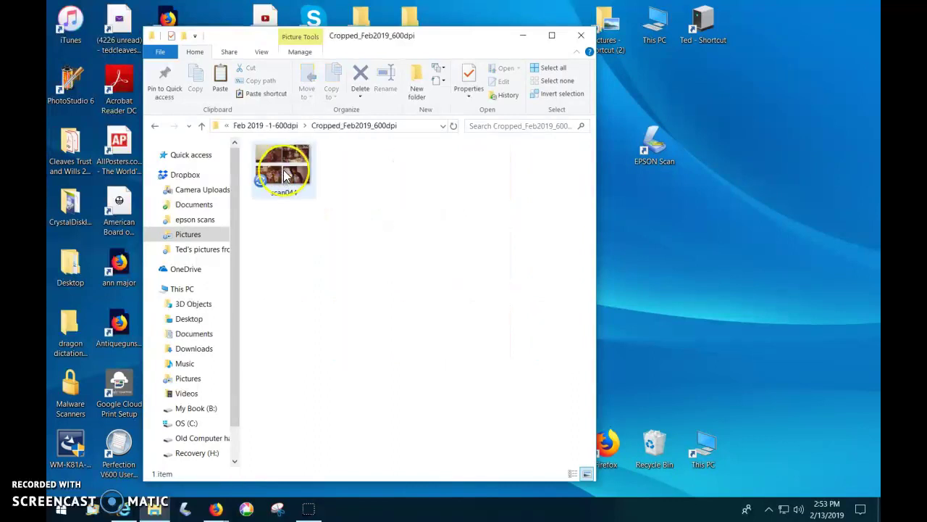
- Open the copied scan044 for editing in Photos and start cropping it
right_click(286, 177)
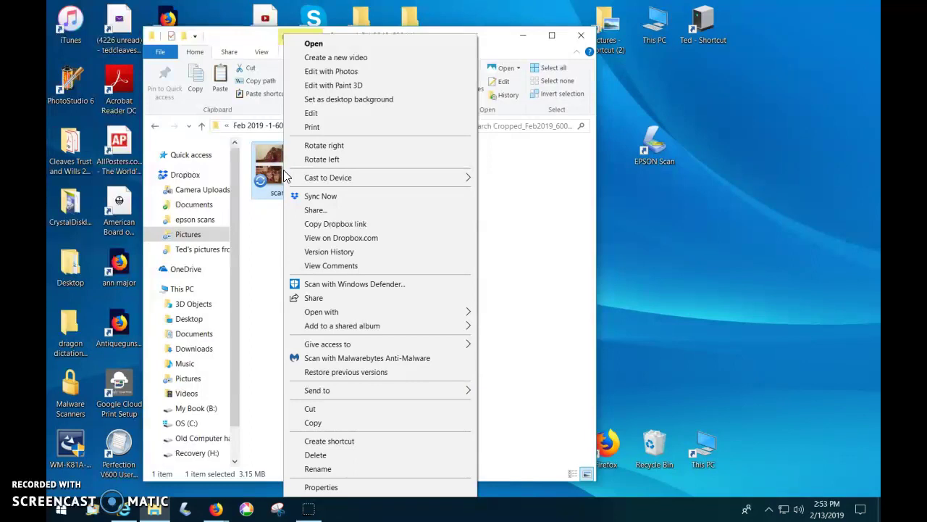
left_click(327, 87)
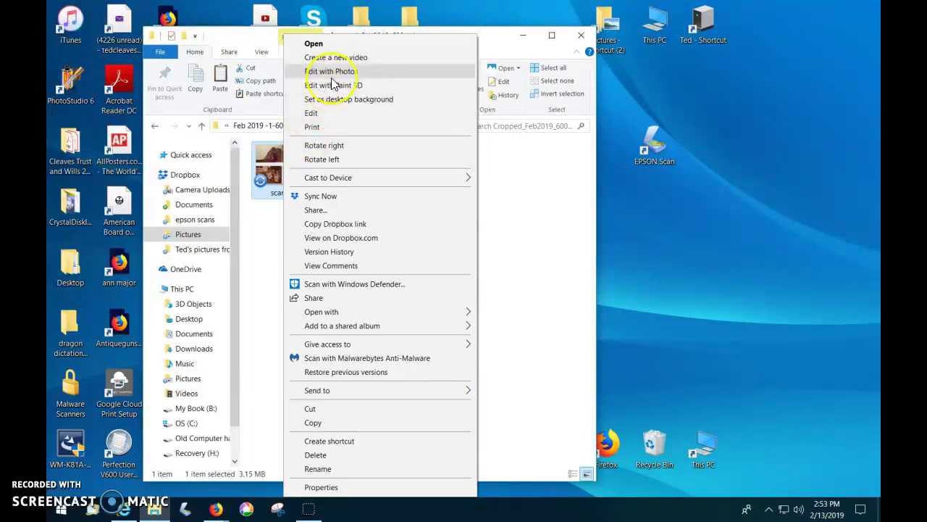
left_click(338, 71)
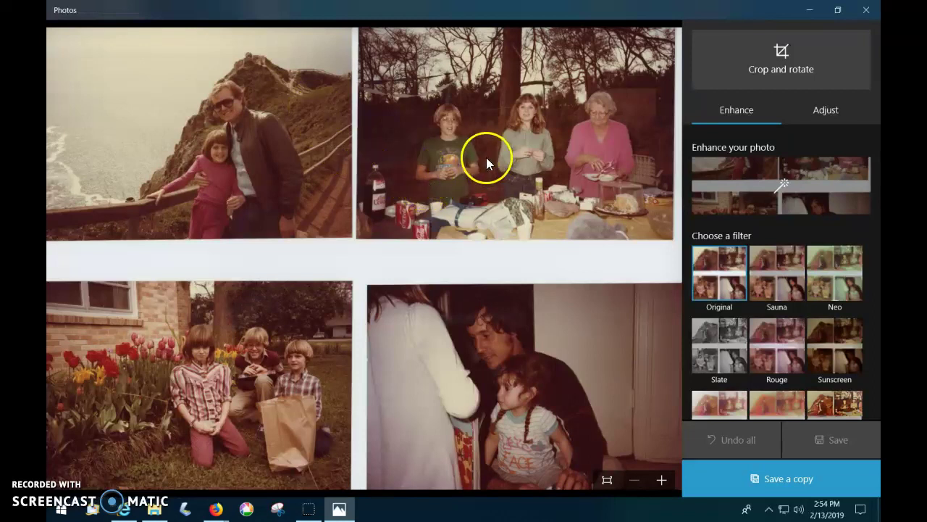
left_click(784, 53)
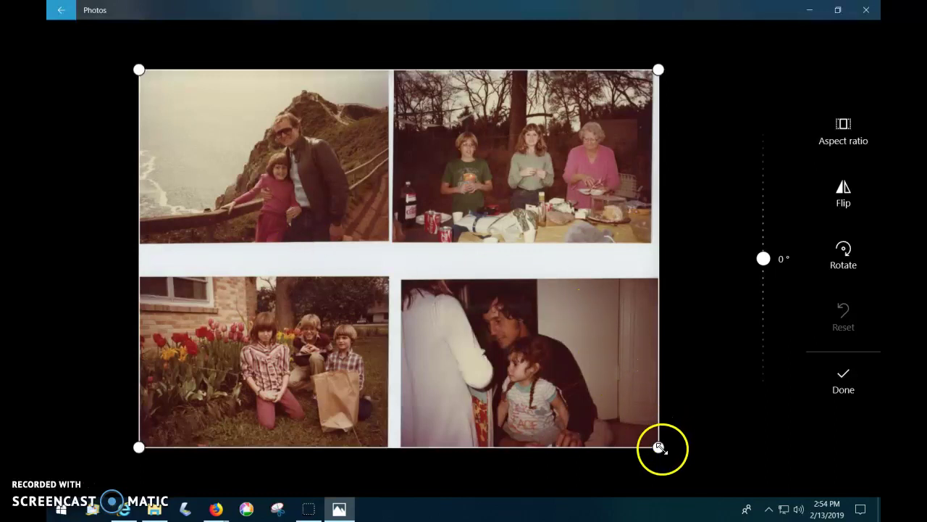
- Try the Original aspect ratio for the crop and switch it back to Custom
left_click(845, 137)
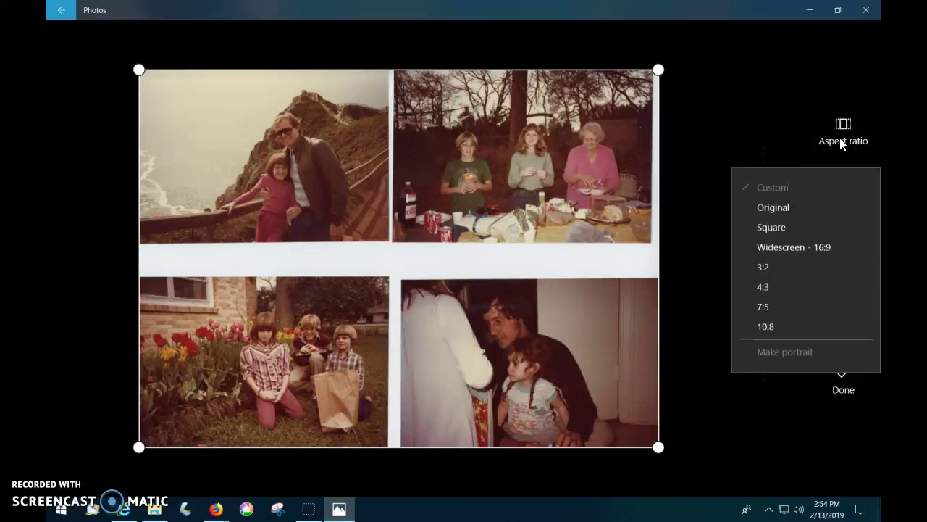
left_click(764, 200)
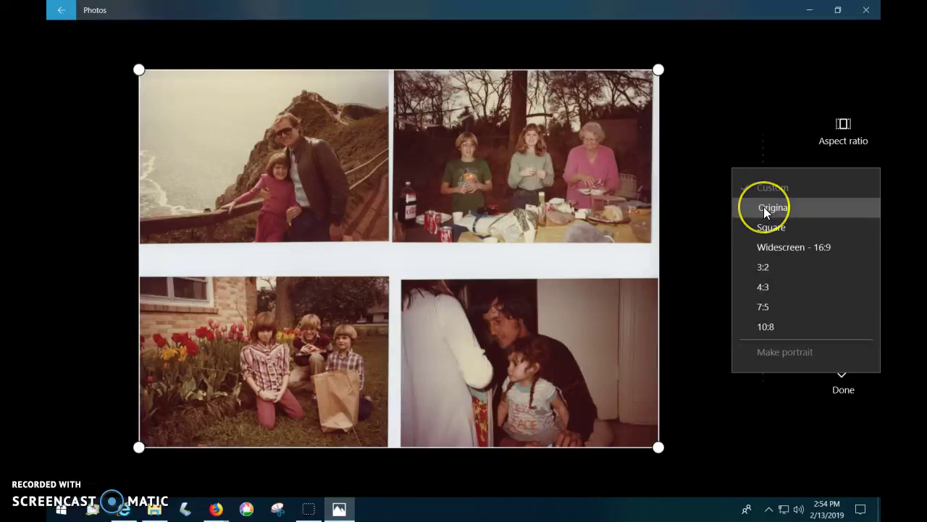
left_click(845, 138)
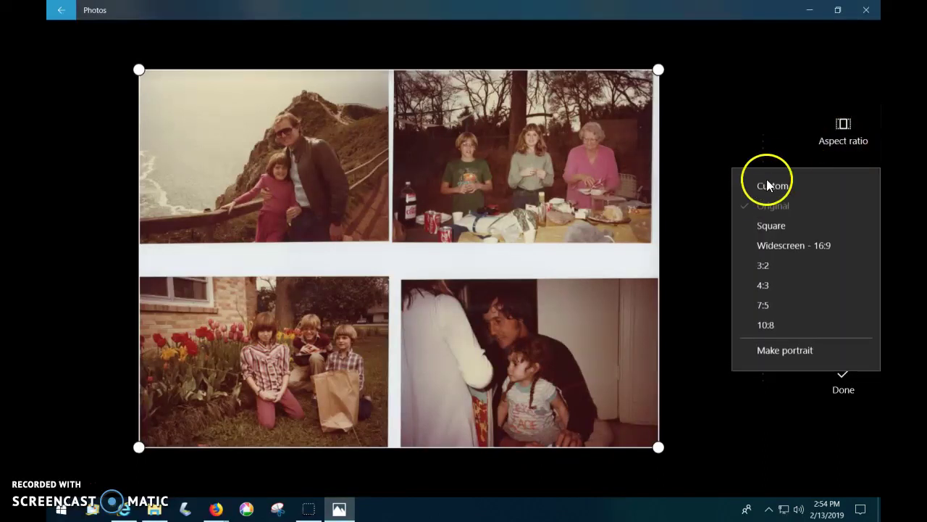
left_click(758, 187)
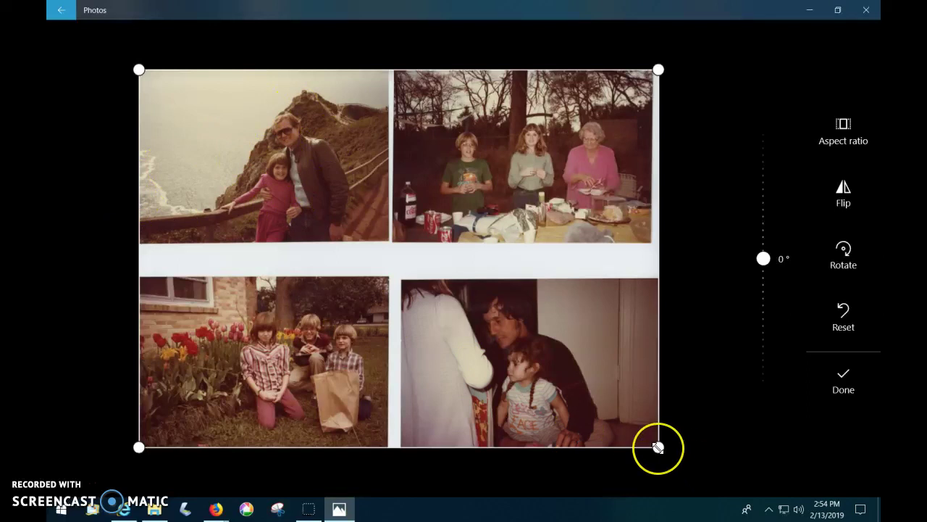
- Crop the scan to its upper-left photo of the man and girl on the cliff, excluding the white borders, and apply the crop
left_click_drag(658, 447, 394, 257)
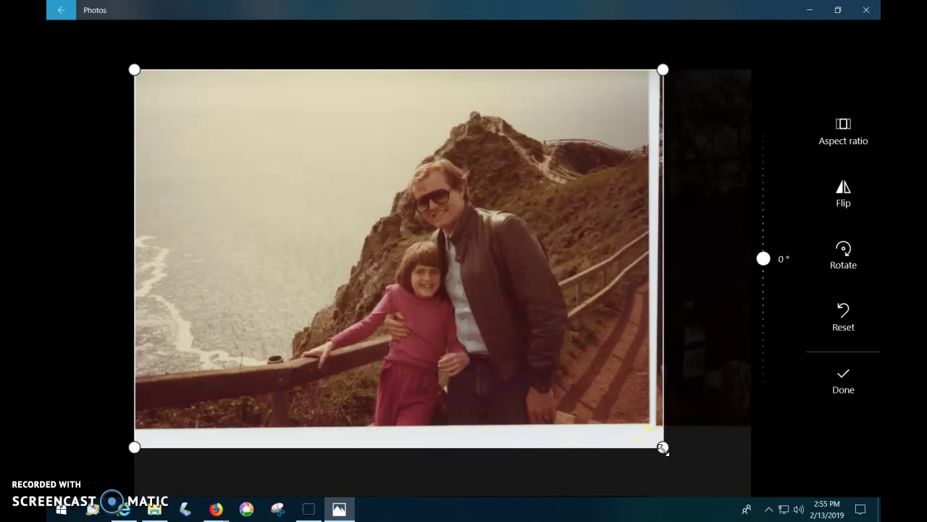
left_click_drag(663, 447, 652, 434)
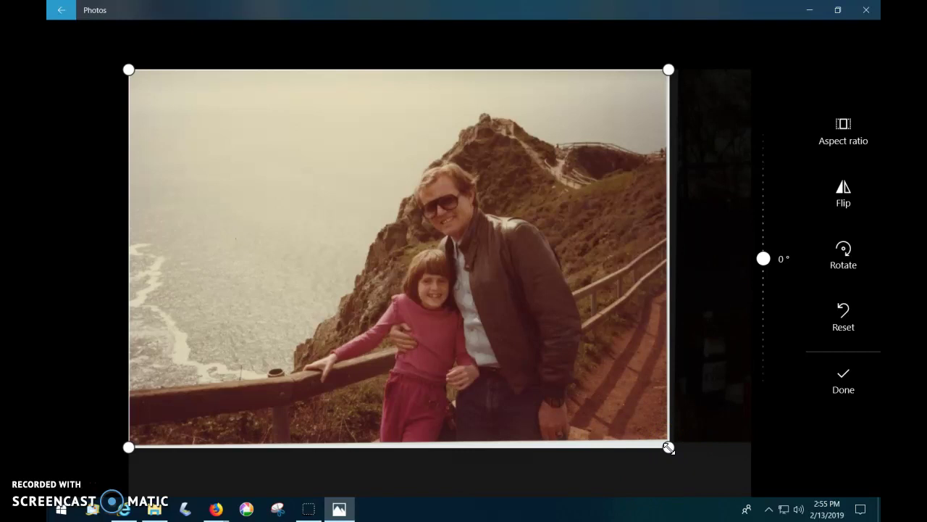
left_click_drag(666, 389, 669, 455)
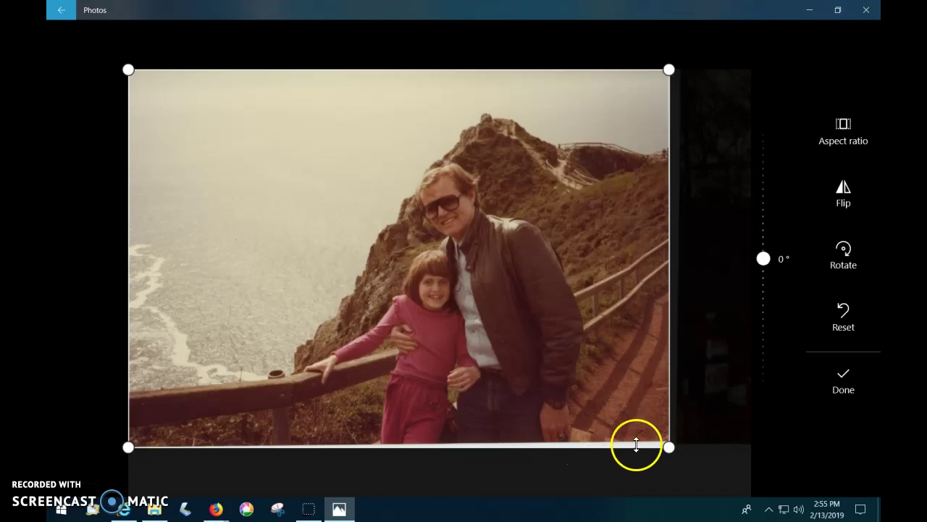
left_click_drag(669, 446, 668, 439)
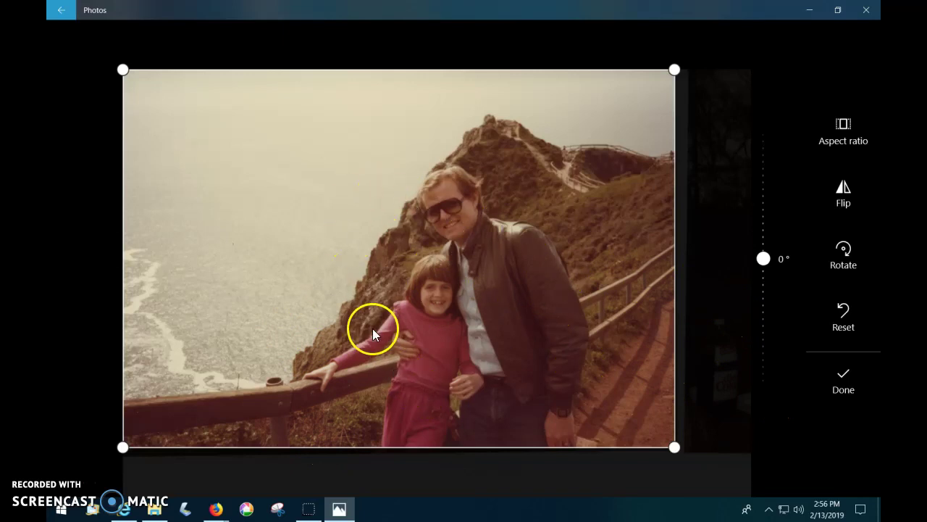
left_click(849, 383)
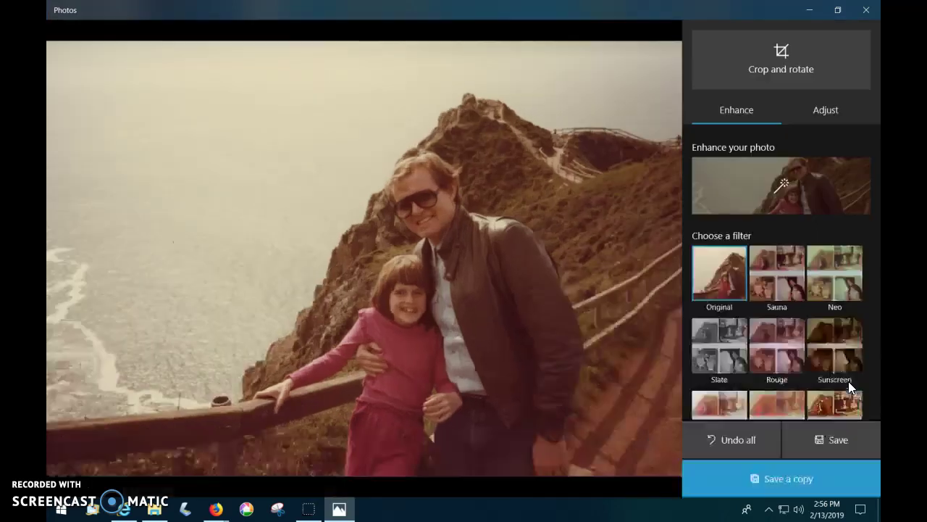
left_click(837, 383)
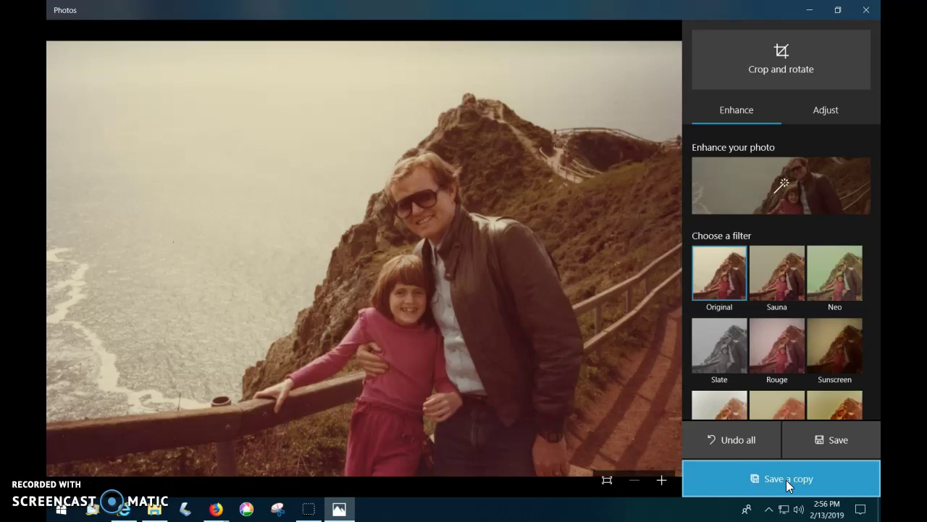
- Save the cropped photo as a separate copy, close Photos and return to the "Cropped_Feb2019_600dpi" folder in File Explorer
left_click(786, 480)
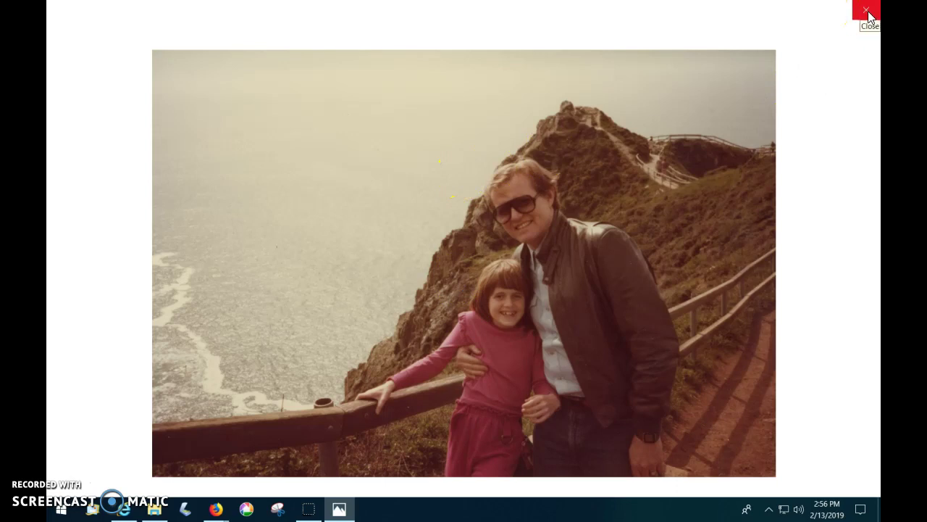
left_click(869, 16)
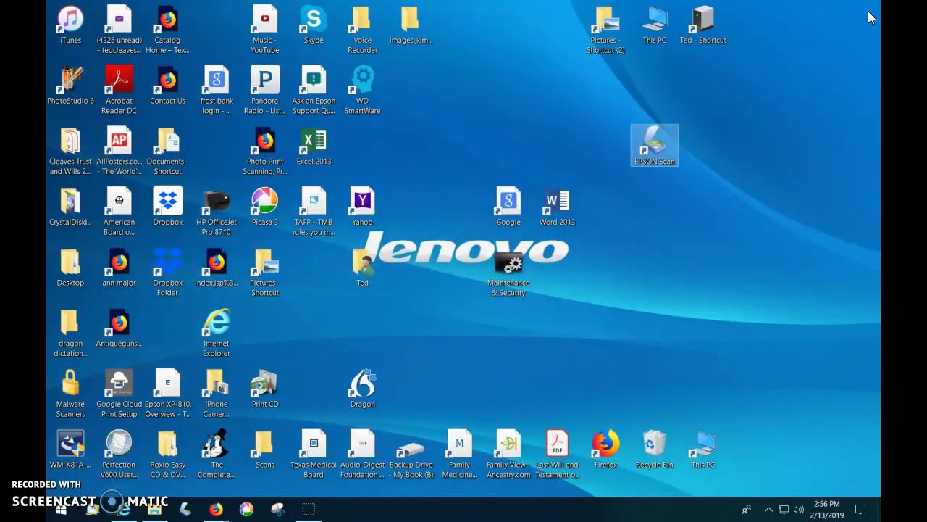
left_click(154, 512)
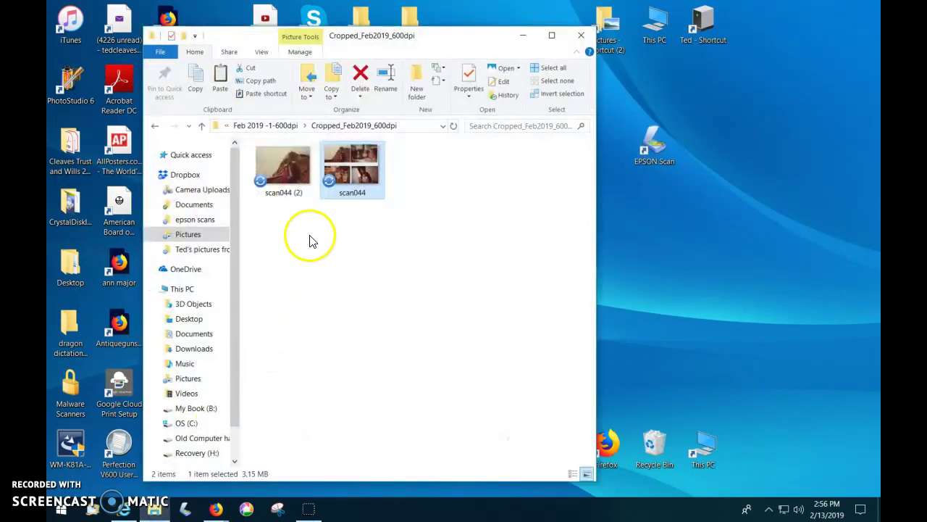
left_click(318, 244)
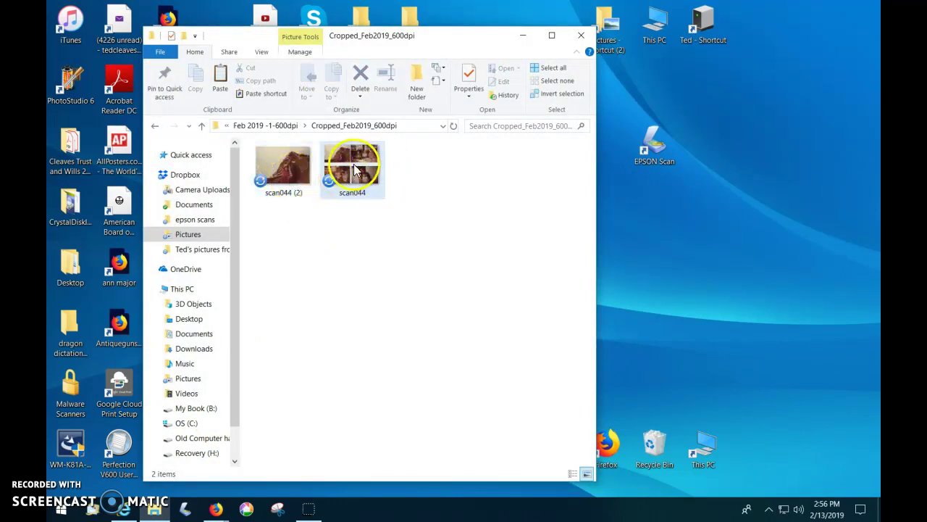
- Check the original scans in "Feb 2019 -1-600dpi" and return to the "Cropped_Feb2019_600dpi" folder
left_click(267, 127)
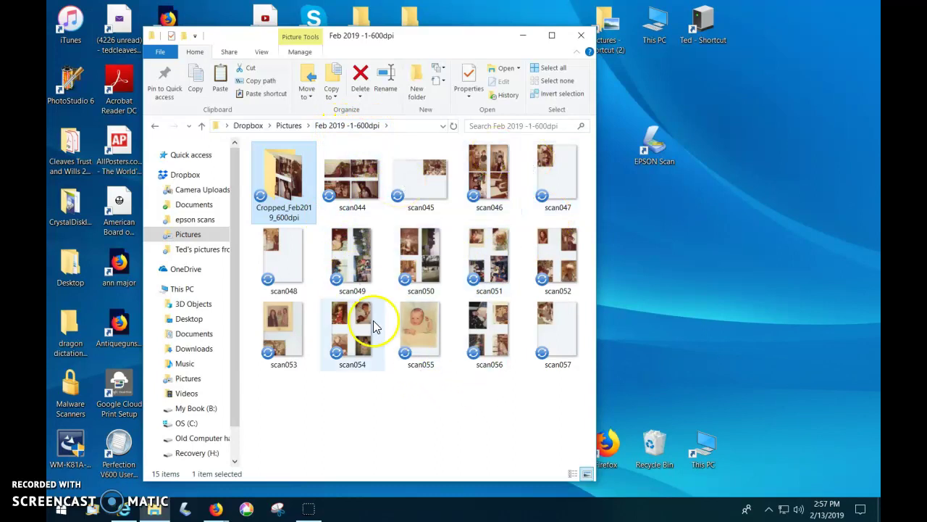
double_click(284, 181)
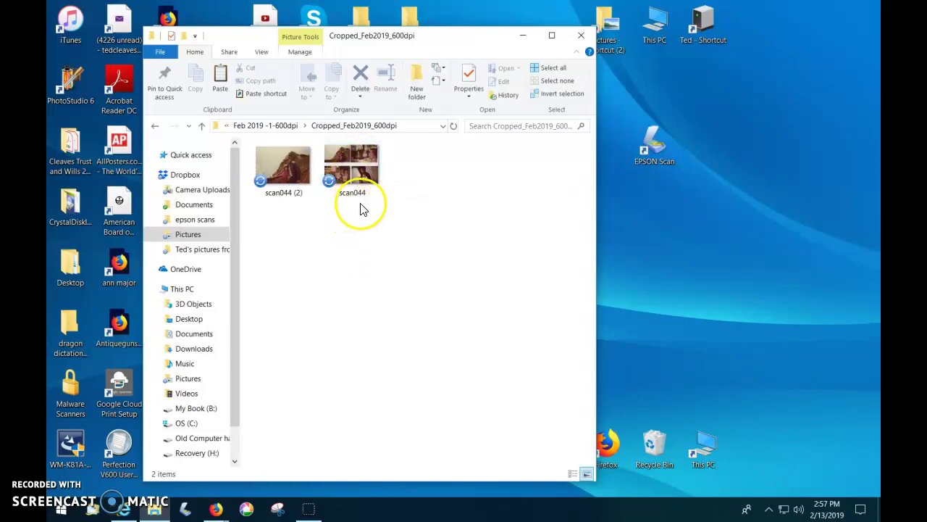
right_click(357, 172)
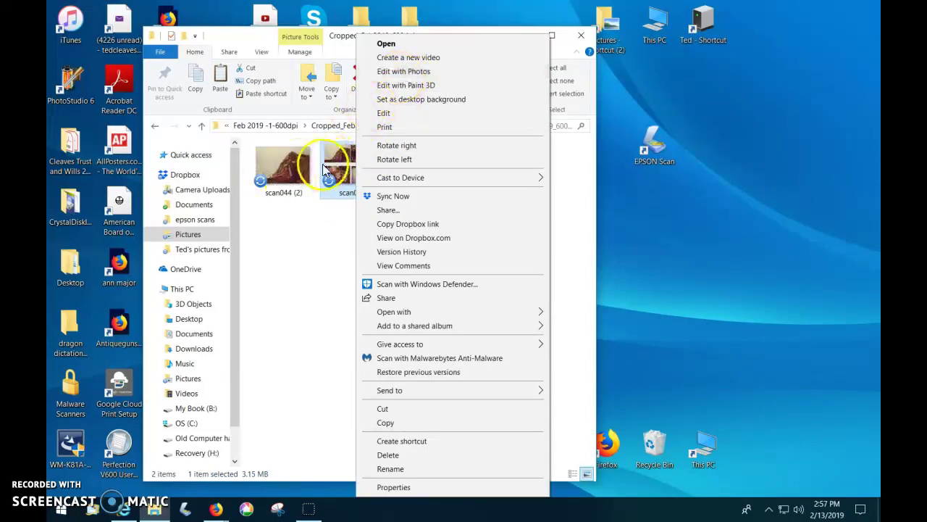
left_click(296, 237)
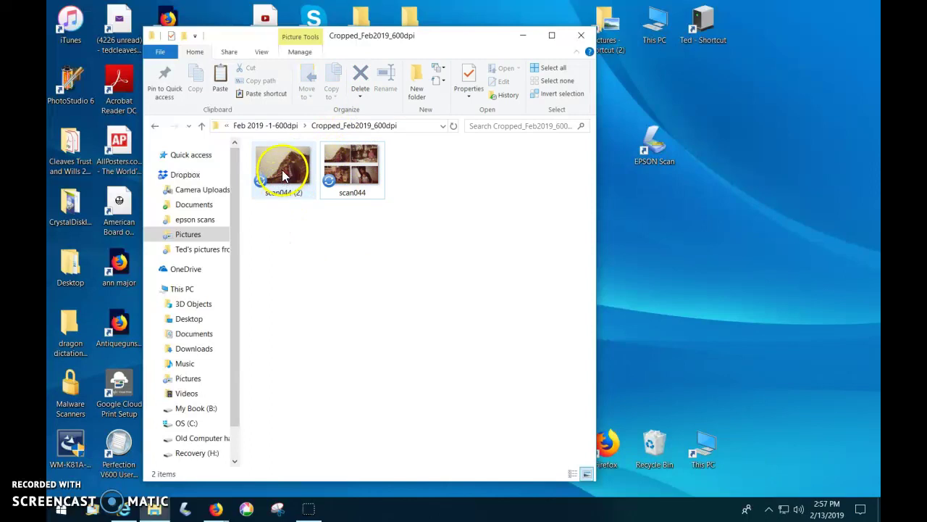
double_click(358, 165)
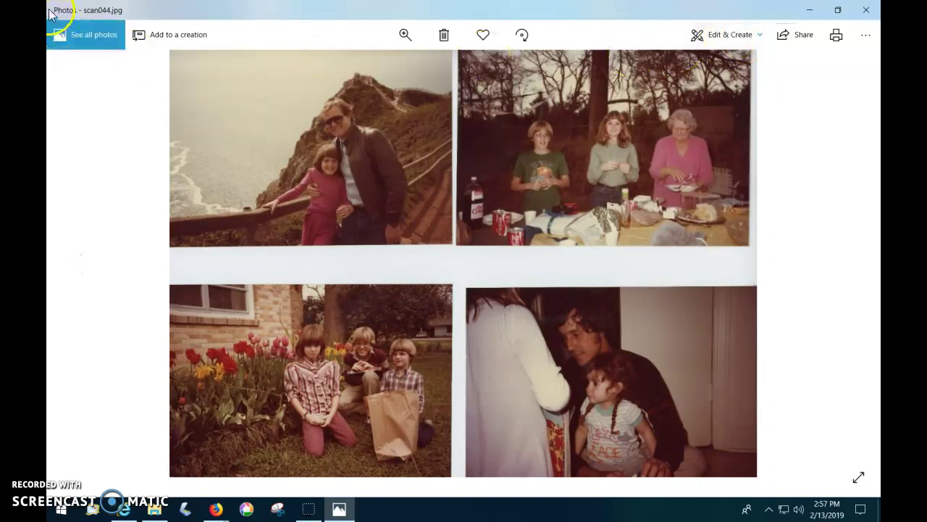
left_click(760, 36)
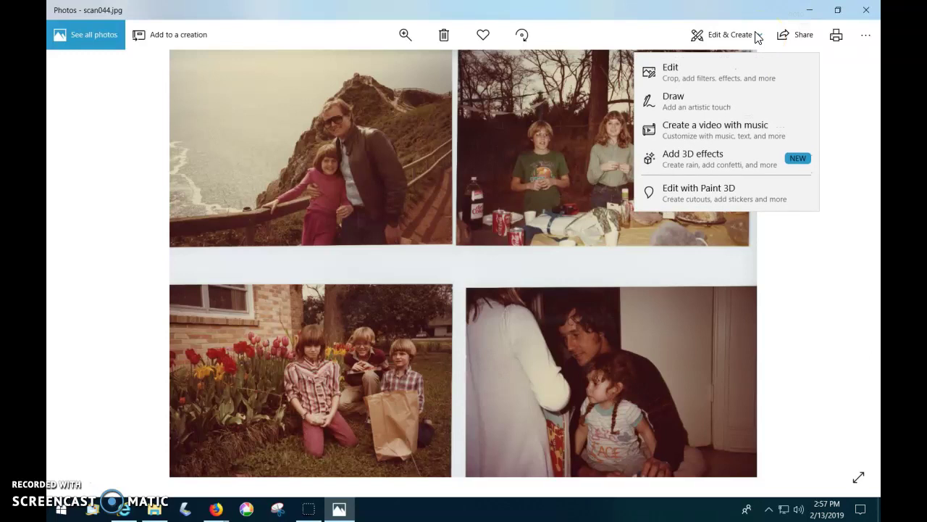
left_click(864, 9)
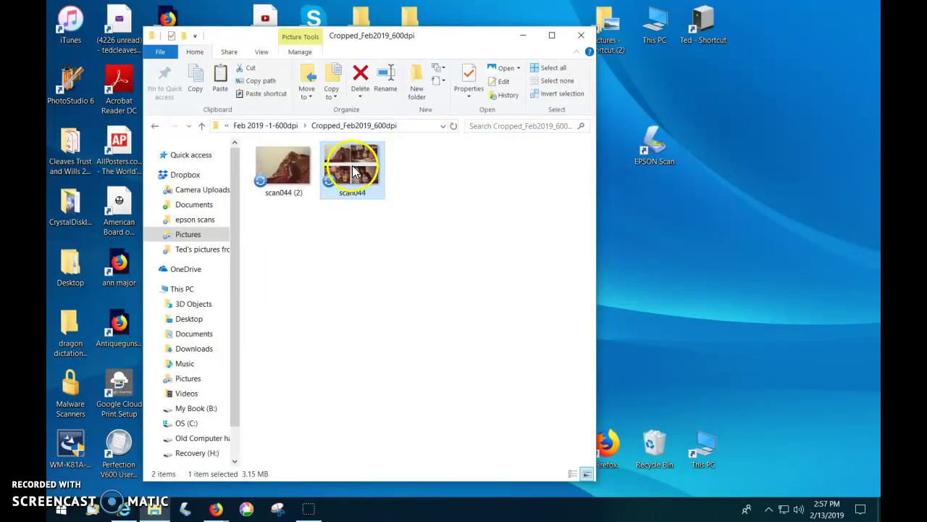
- Open scan044 for editing in Photos and start cropping it with the Custom aspect ratio
mouse_move(359, 200)
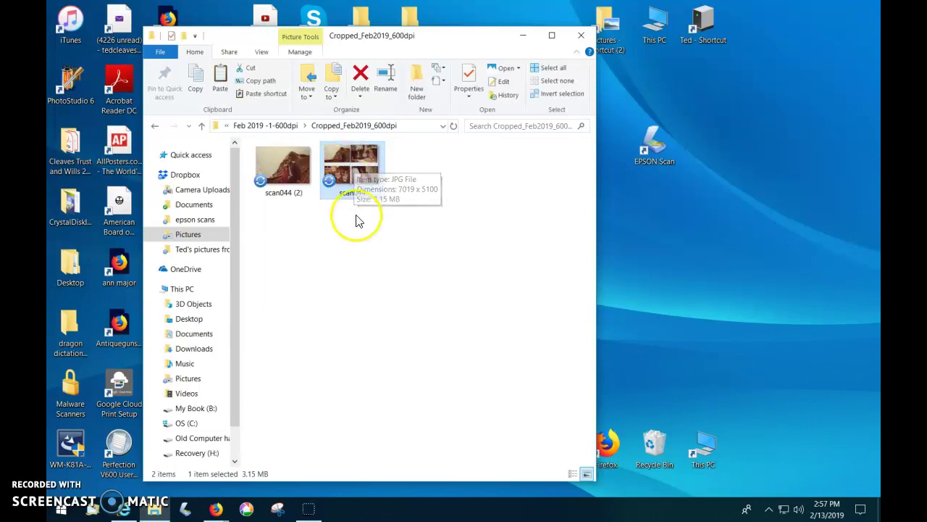
right_click(354, 165)
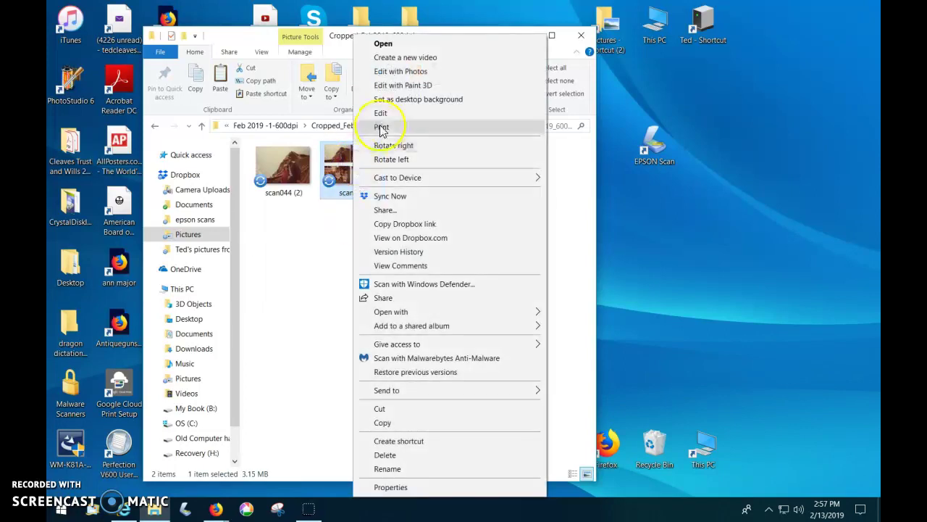
left_click(399, 71)
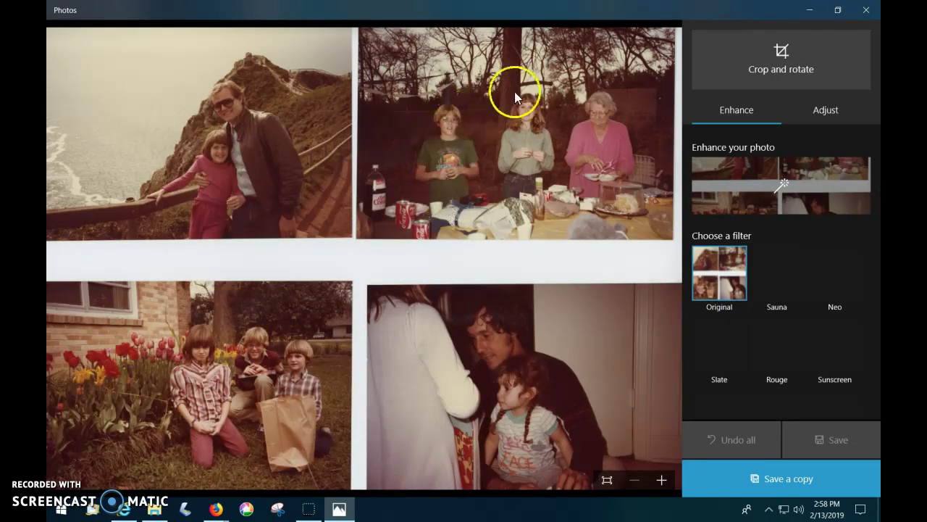
left_click(783, 70)
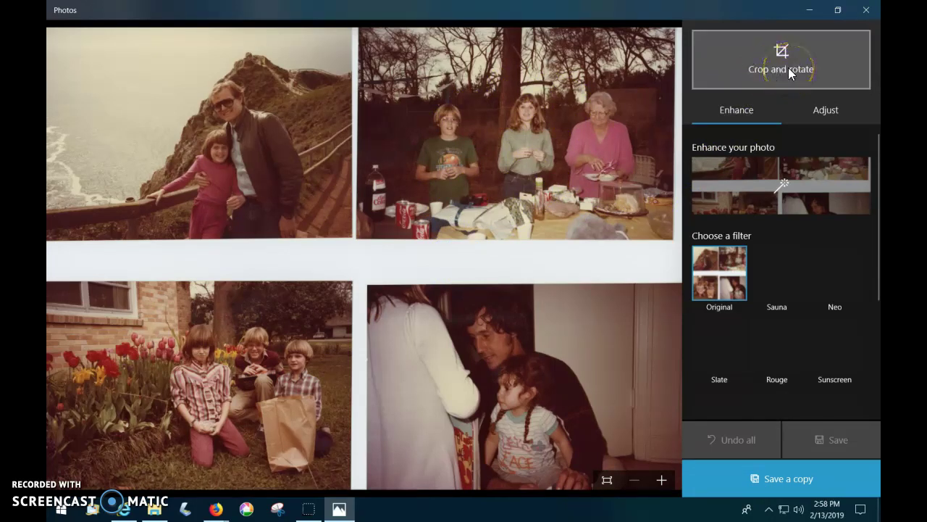
left_click(781, 55)
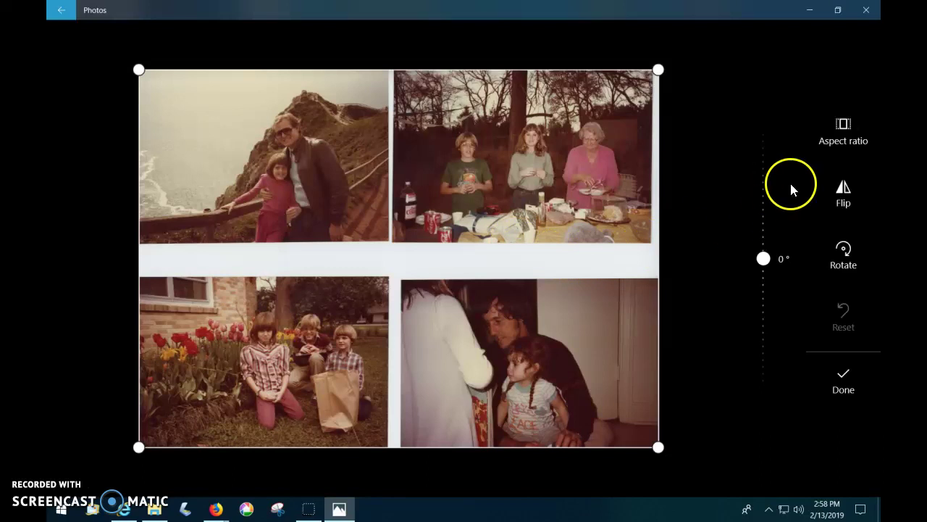
left_click(846, 132)
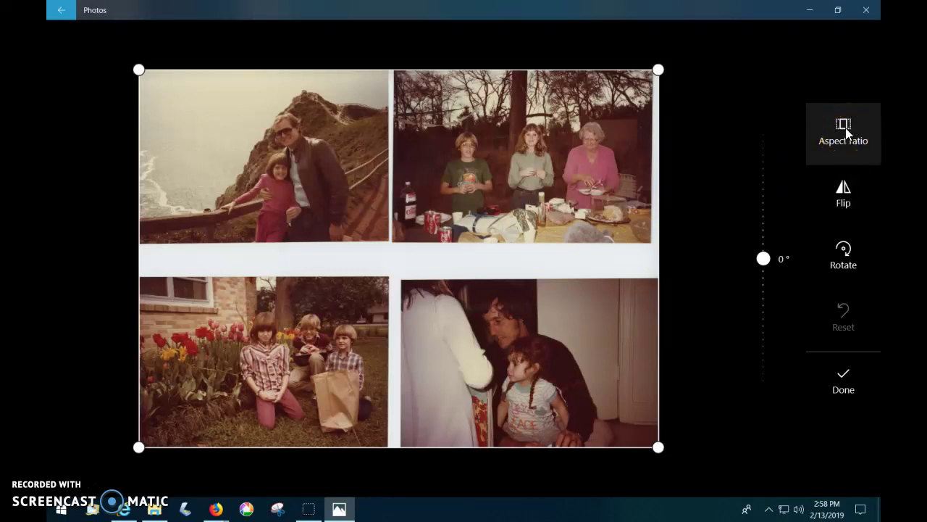
left_click(845, 130)
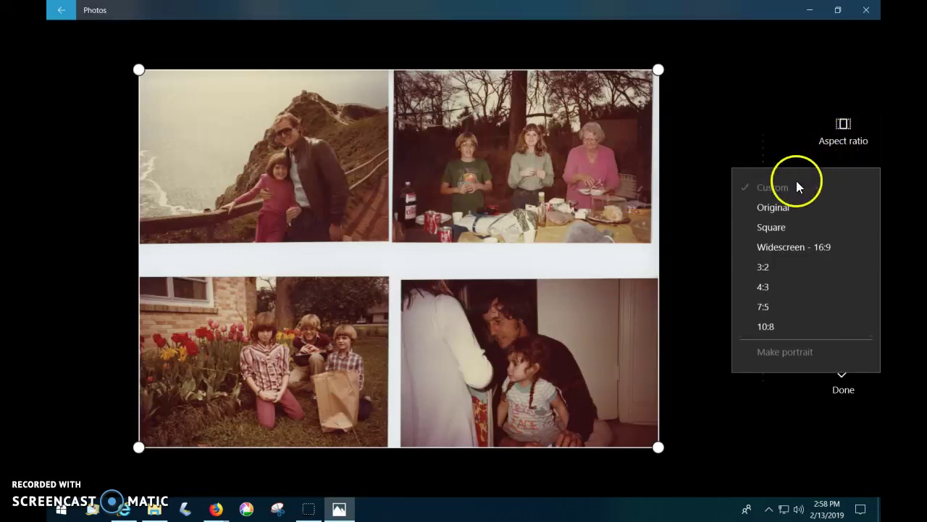
left_click(785, 185)
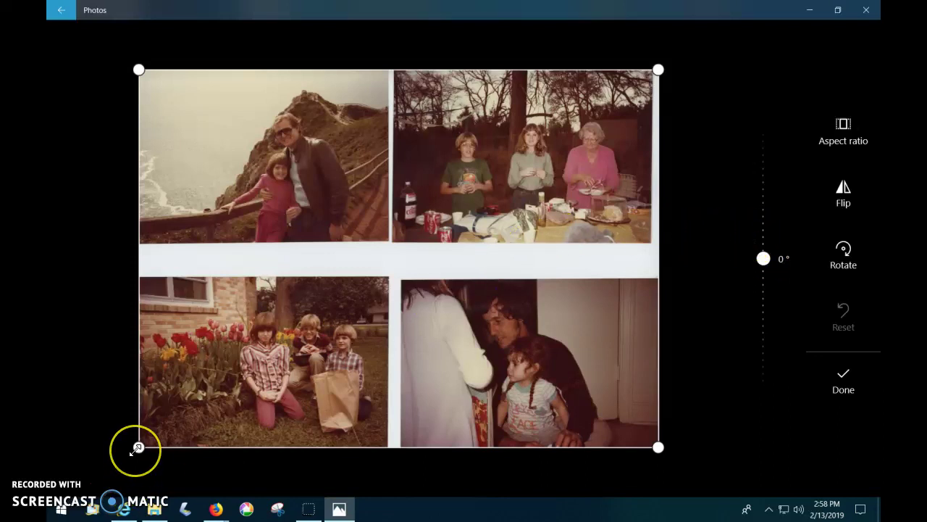
- Narrow the crop area to the scan's upper-right photo of three people at the picnic table
left_click_drag(138, 447, 366, 273)
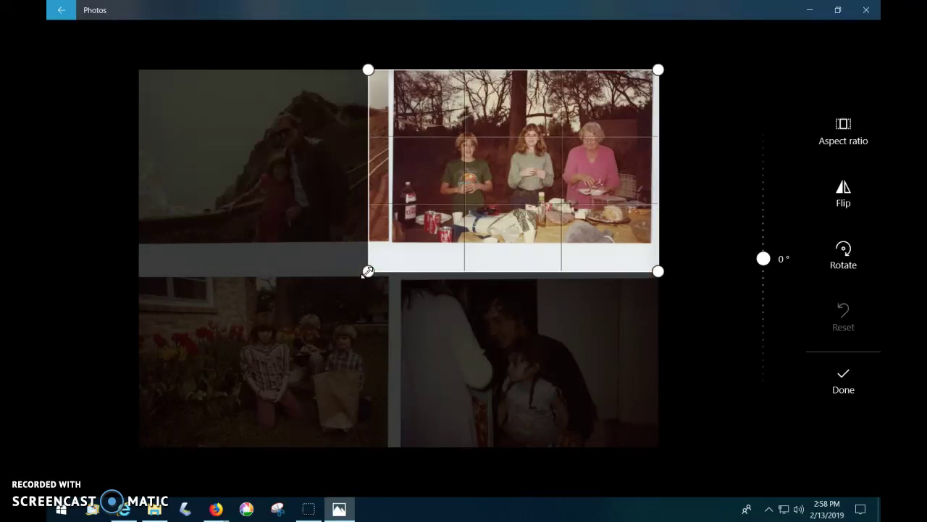
left_click_drag(367, 272, 366, 272)
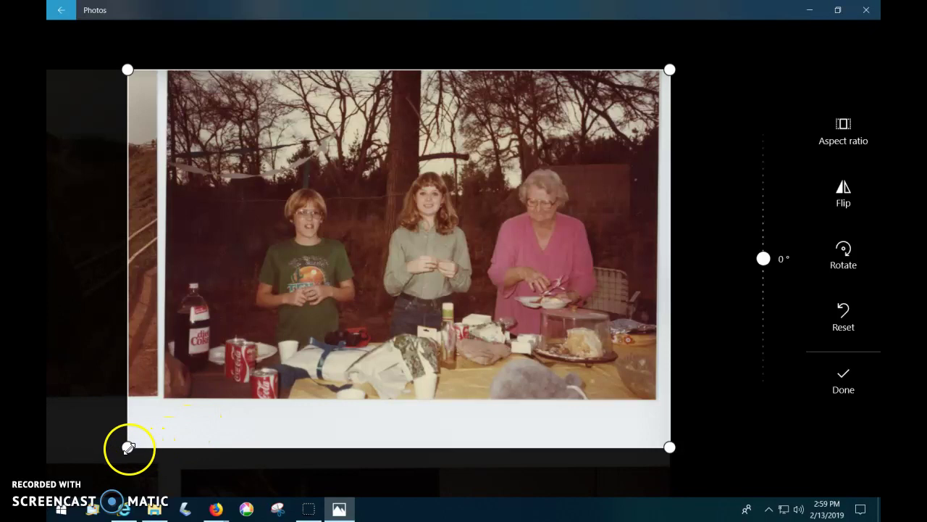
left_click_drag(127, 447, 161, 408)
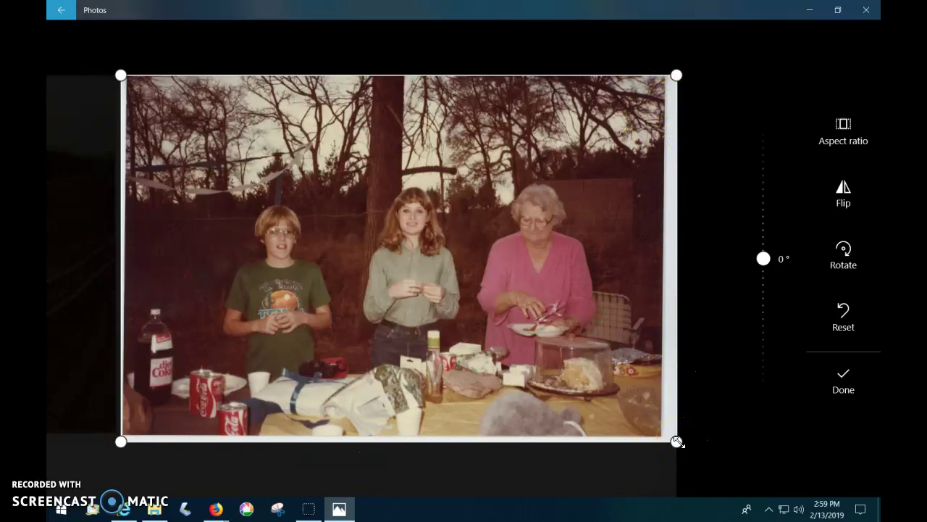
left_click_drag(677, 442, 666, 443)
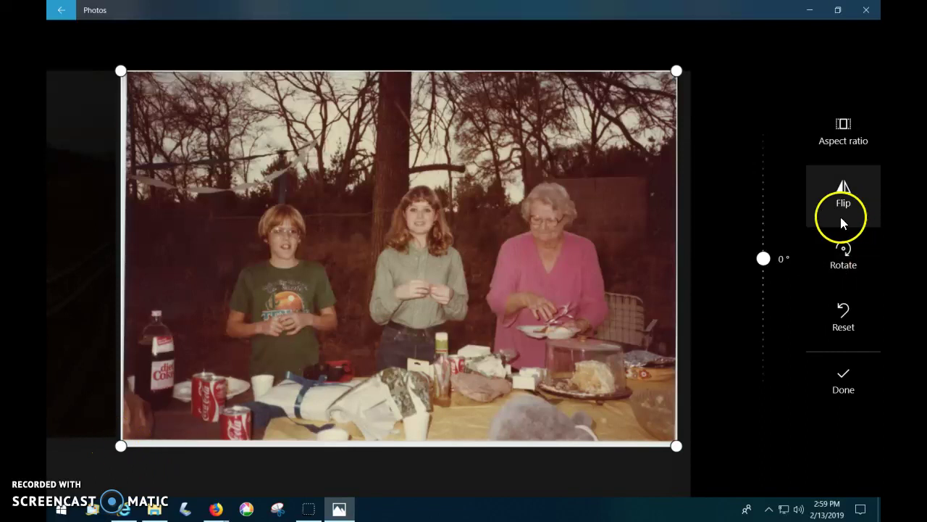
- Try straightening the picnic photo by -1° and return the angle to 0°
mouse_move(763, 258)
left_mouse_down()
mouse_move(760, 190)
mouse_move(761, 315)
mouse_move(762, 264)
left_mouse_up()
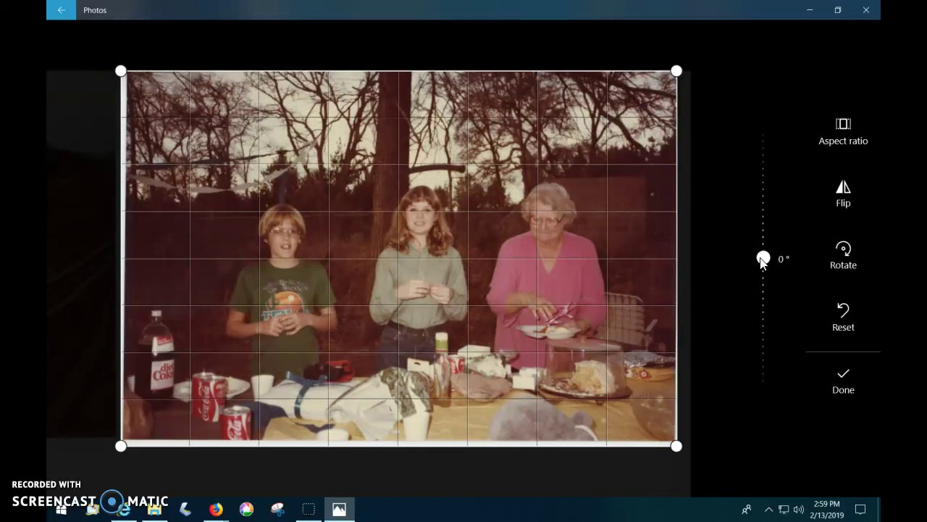
scroll(762, 262, "down", 2)
scroll(762, 262, "up", 1)
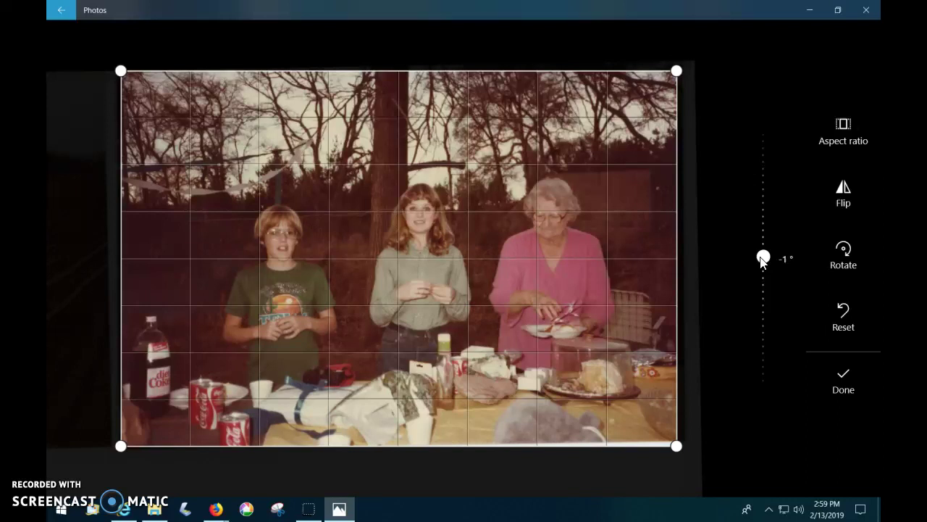
scroll(762, 262, "up", 1)
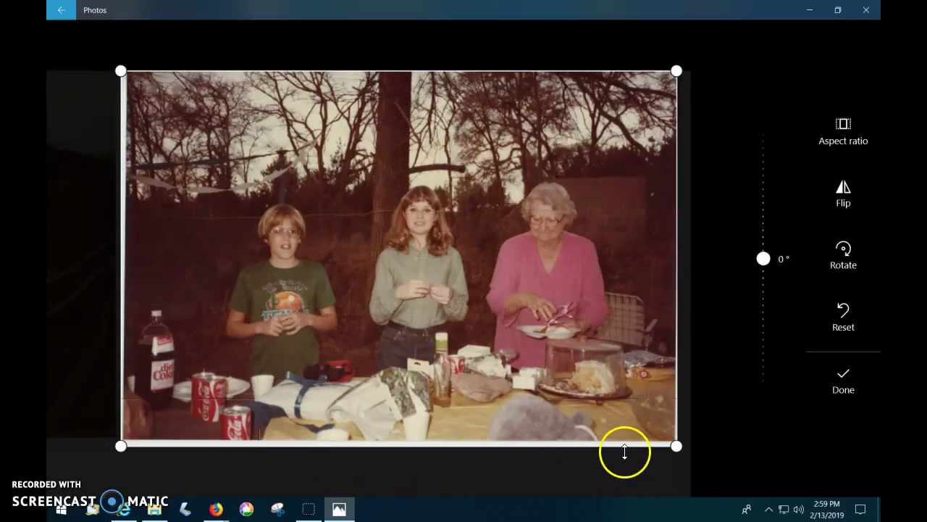
- Tighten the crop around the picnic photo to exclude the remaining white borders along its lower and left edges
left_click_drag(676, 445, 677, 439)
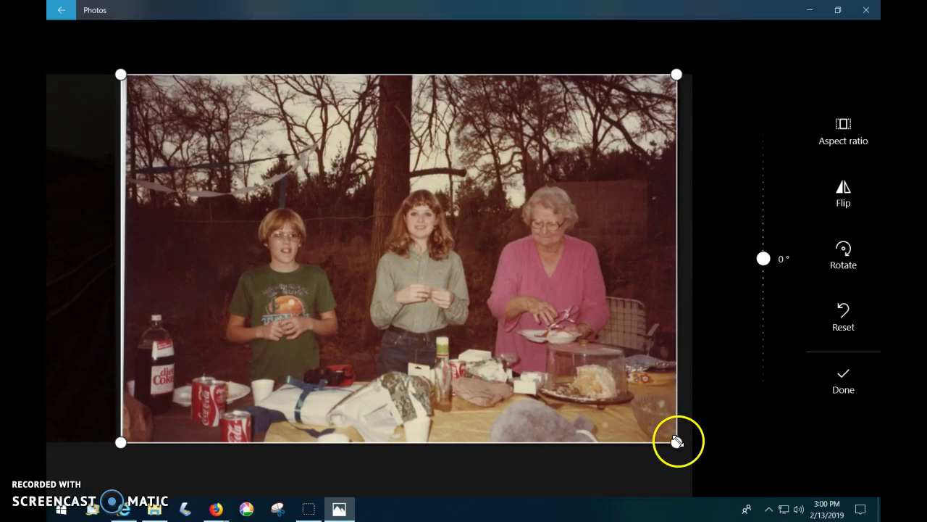
left_click_drag(676, 442, 677, 443)
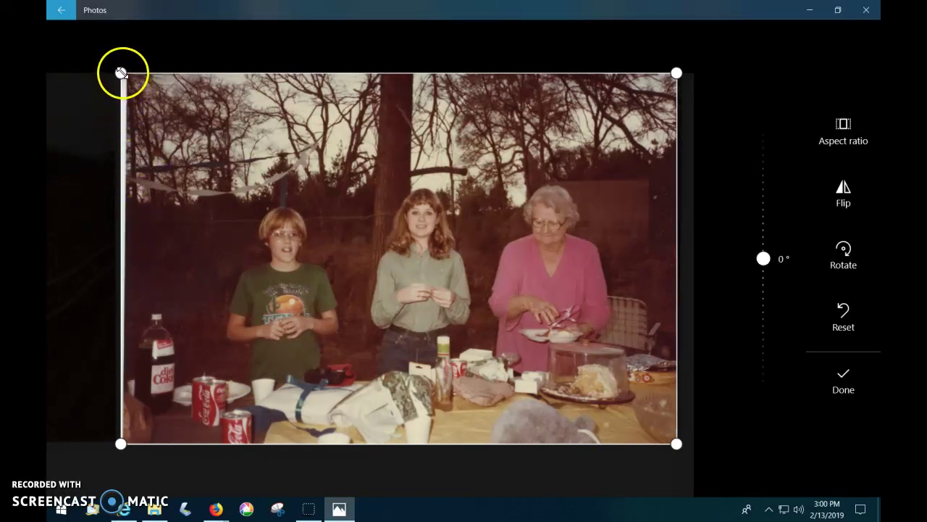
left_click_drag(122, 72, 124, 73)
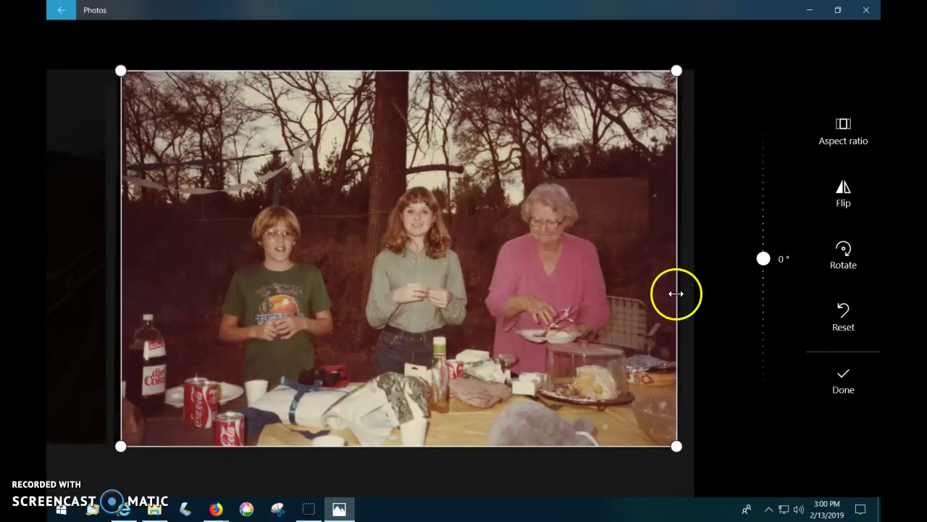
- Apply the crop of the picnic photo, save it as a separate copy and close Photos
left_click(845, 382)
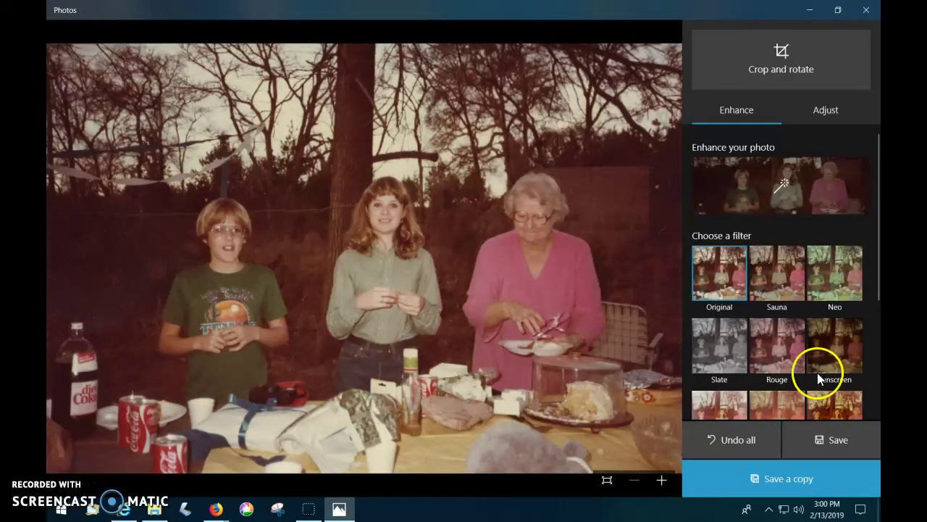
left_click(782, 477)
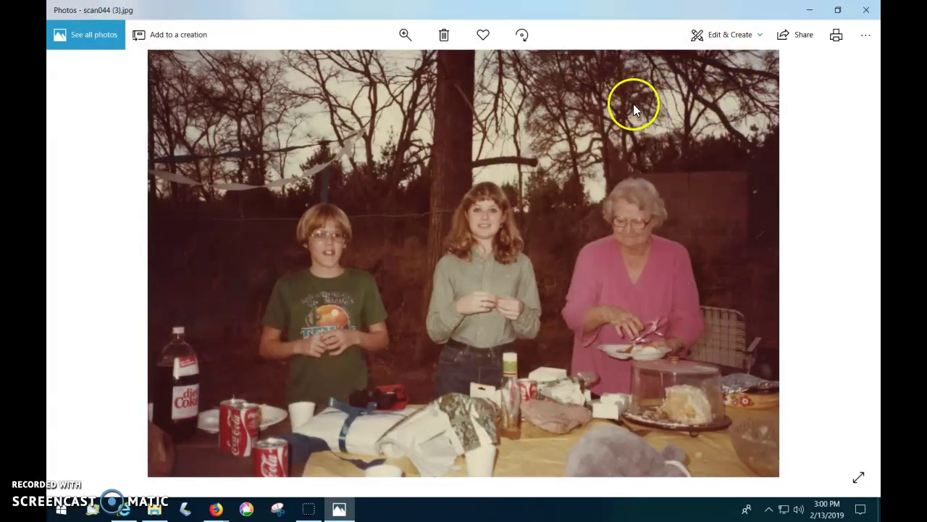
left_click(866, 11)
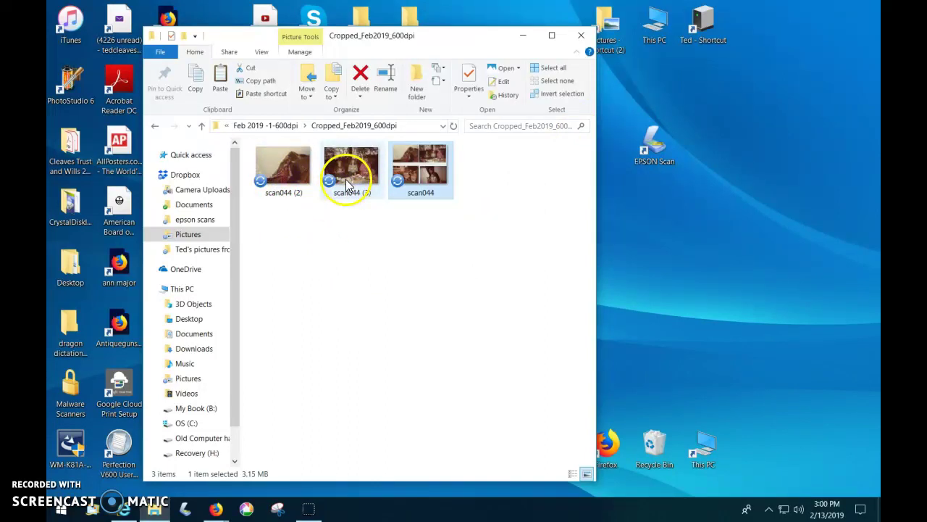
left_click(419, 170)
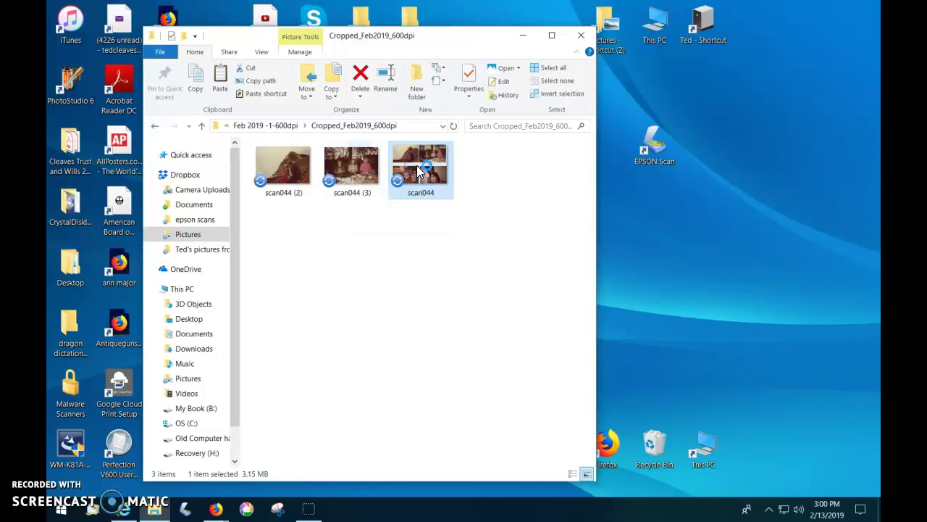
left_click(422, 268)
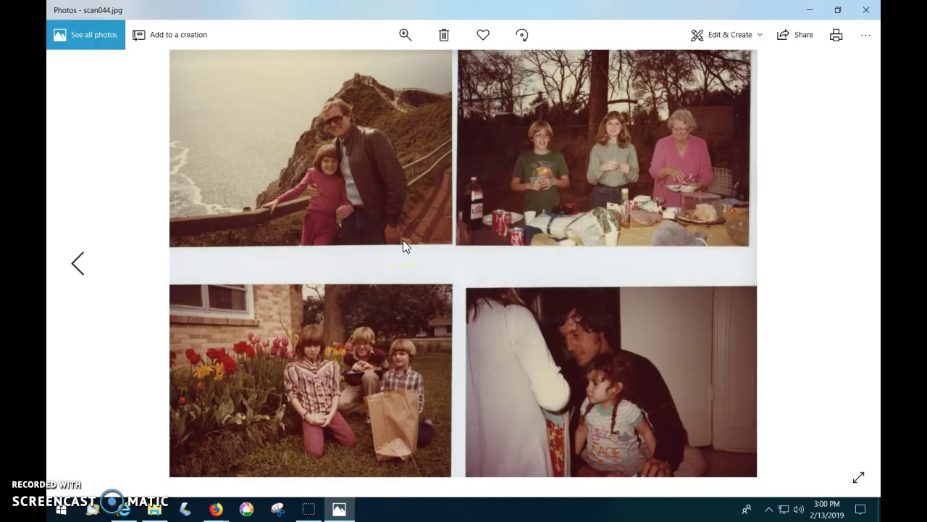
left_click(433, 262)
left_click(865, 9)
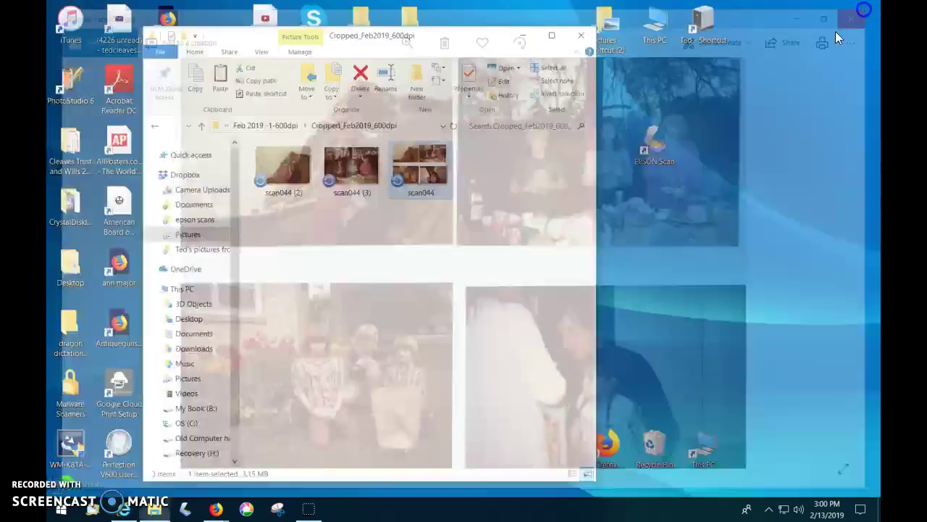
- Open scan044 for editing in Photos and crop it to the lower-left photo of three children beside the tulips
right_click(413, 176)
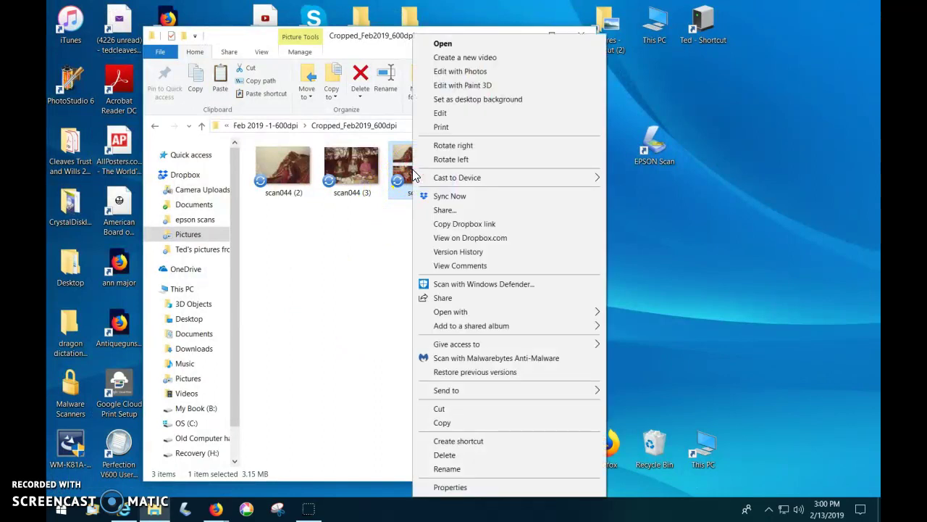
left_click(462, 71)
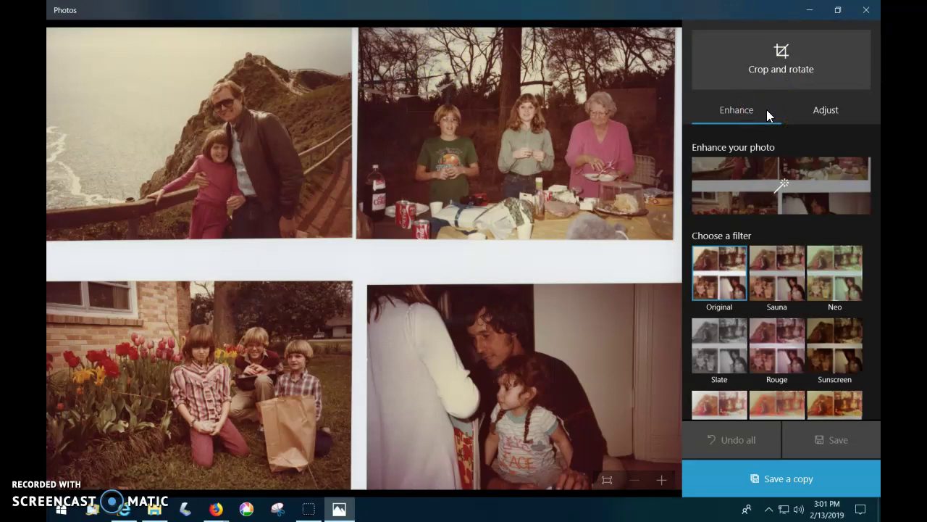
left_click(790, 63)
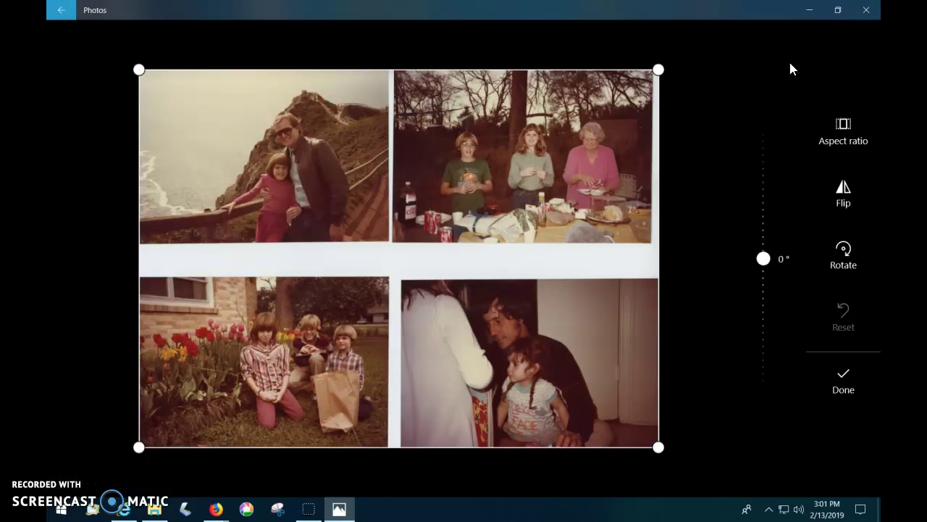
left_click_drag(659, 69, 392, 271)
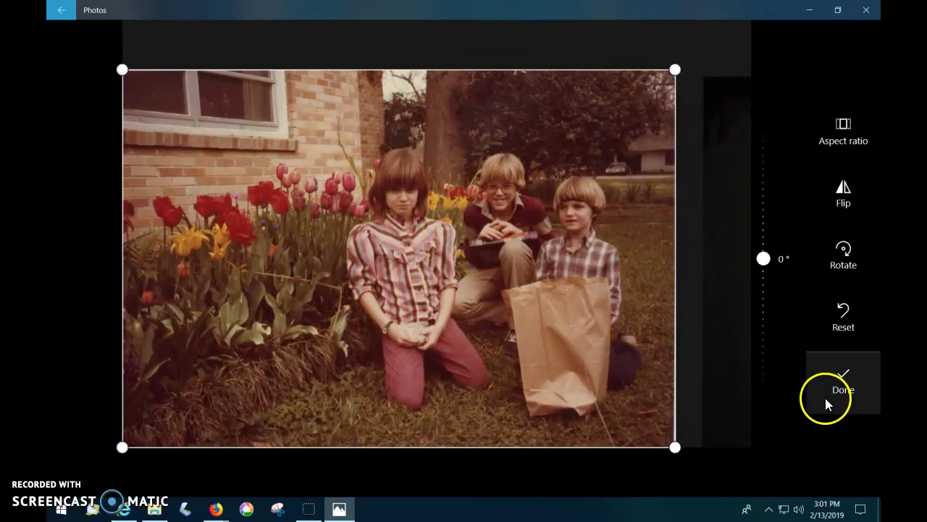
- Apply the crop of the tulip photo, save it as a separate copy and close Photos
left_click(850, 384)
left_click(789, 480)
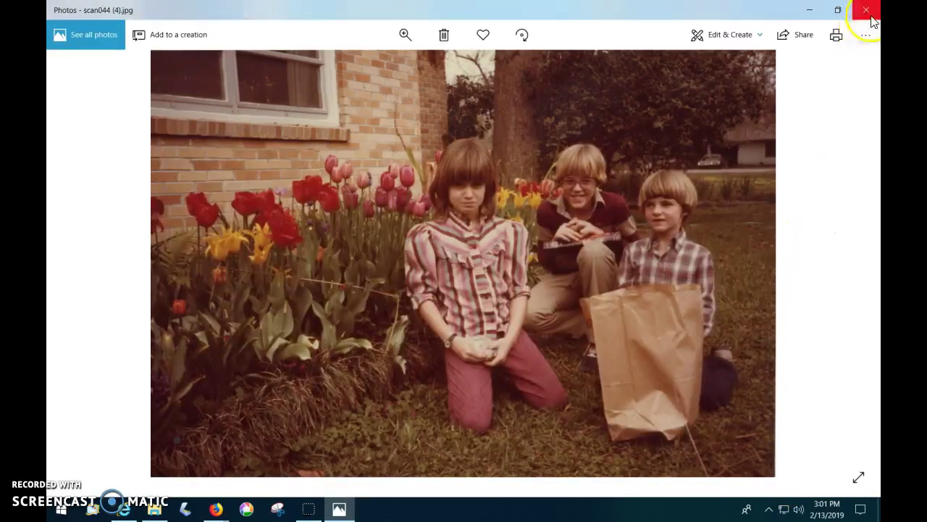
left_click(869, 13)
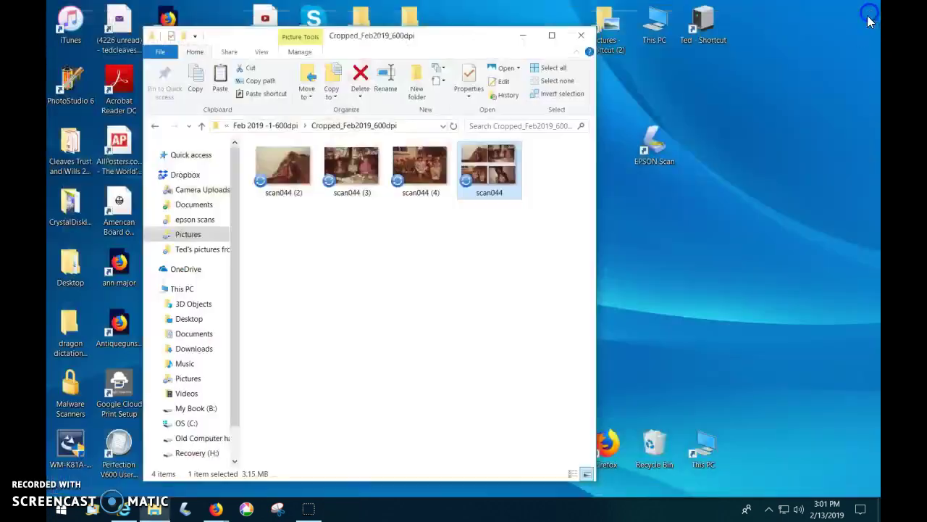
- Open scan044 for editing in Photos and crop it to the lower-right photo of a man and a girl, excluding the white borders
right_click(492, 163)
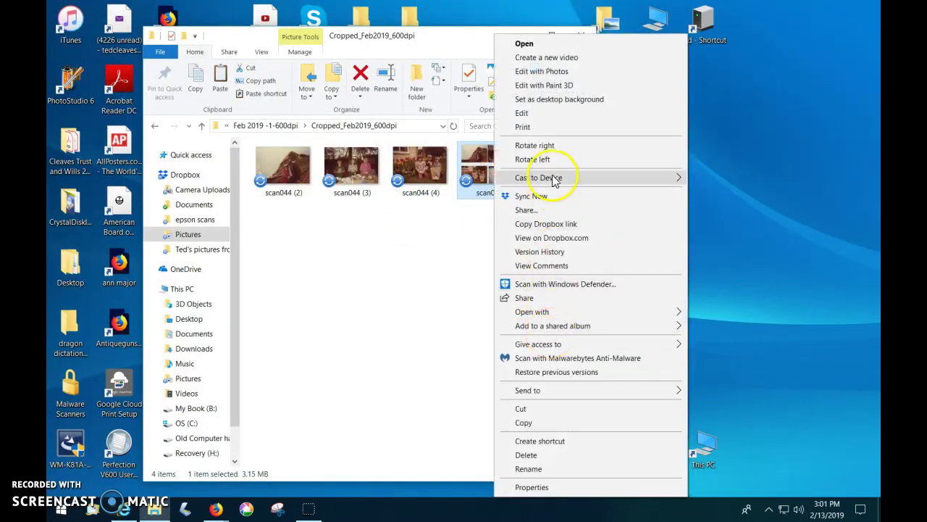
left_click(559, 71)
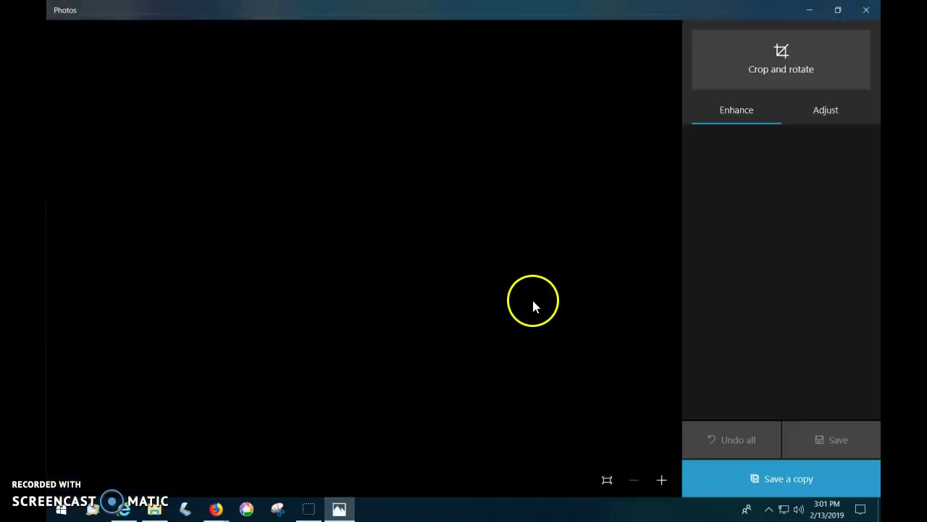
left_click(778, 64)
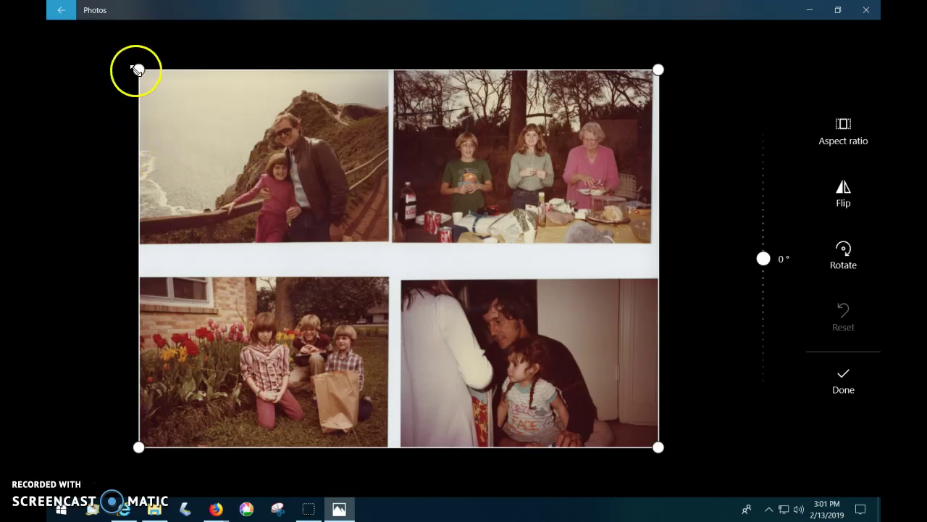
left_click_drag(137, 70, 396, 267)
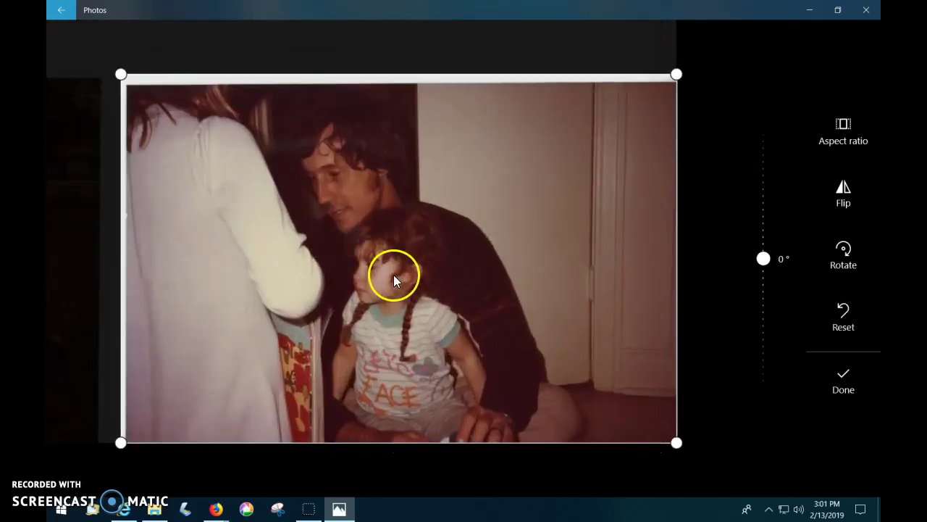
left_click_drag(120, 74, 124, 84)
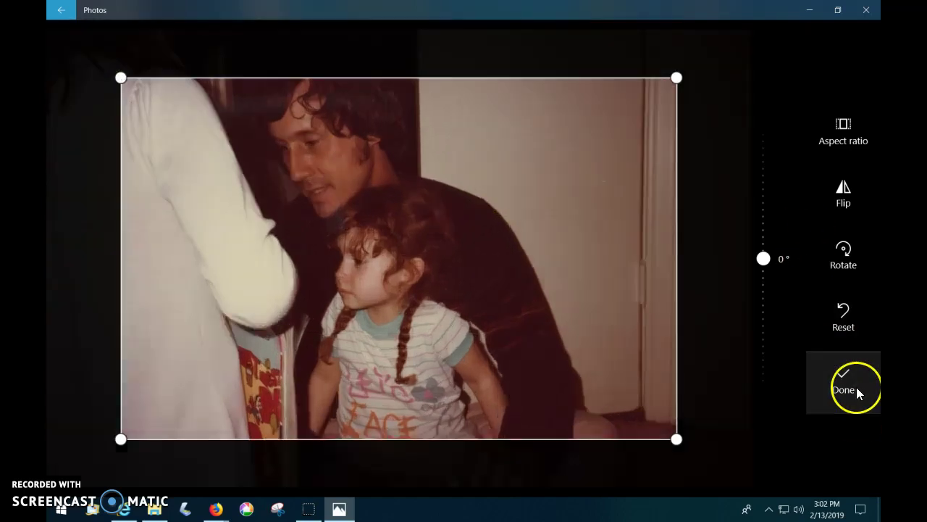
- Apply the crop of the photo of the man and girl, save it as a separate copy and close Photos
left_click(846, 384)
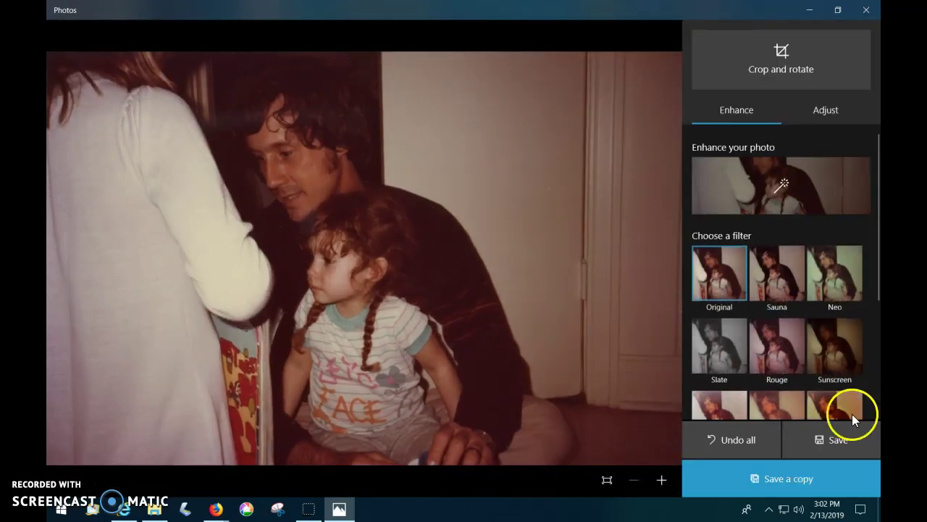
left_click(796, 484)
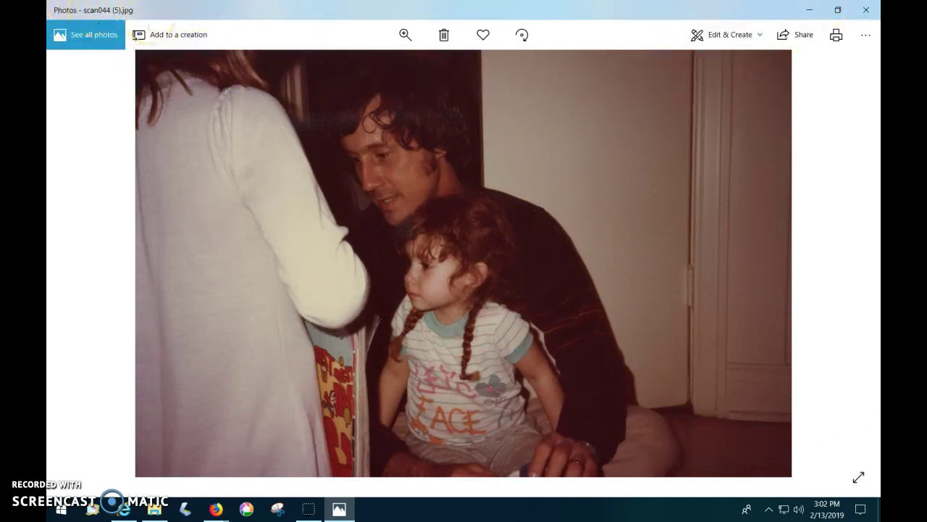
left_click(867, 13)
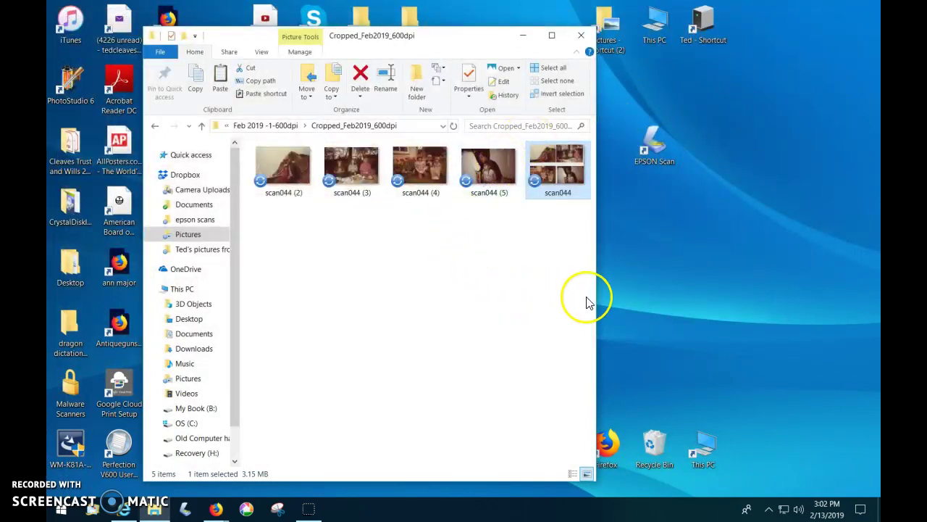
- Widen the folder window and open the detailed properties of scan044 (2)
left_click_drag(595, 302, 679, 291)
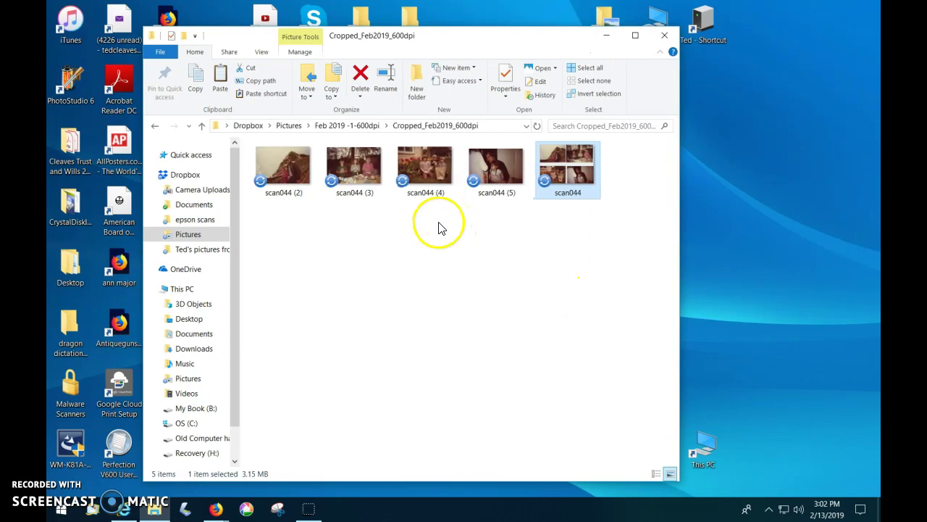
left_click(293, 175)
right_click(293, 175)
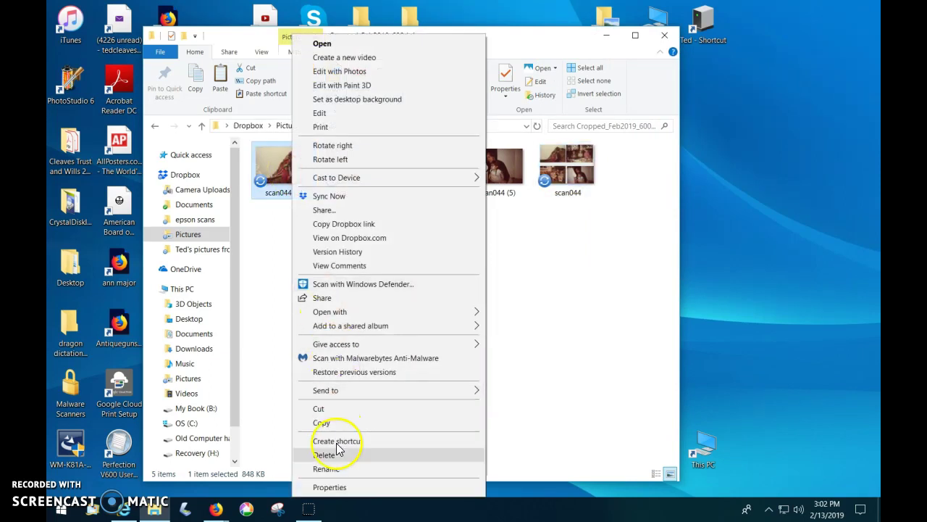
left_click(264, 185)
right_click(281, 187)
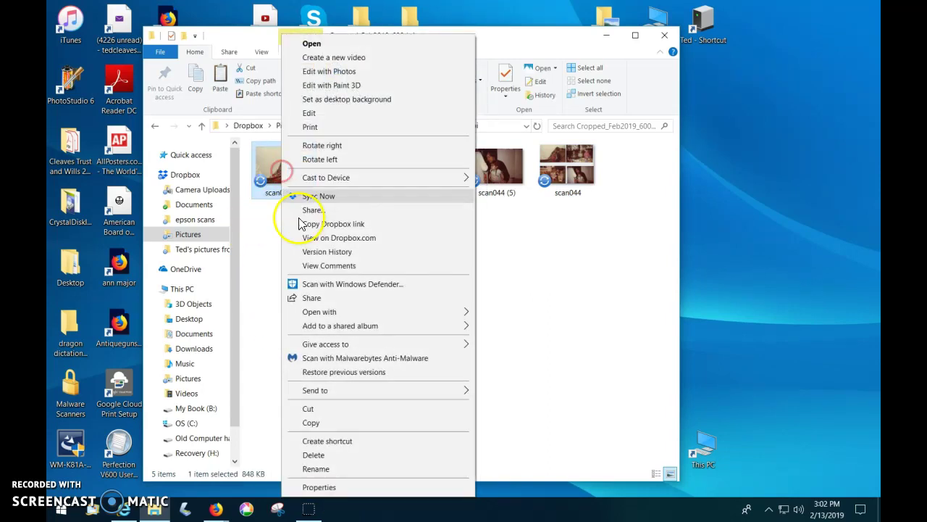
left_click(319, 487)
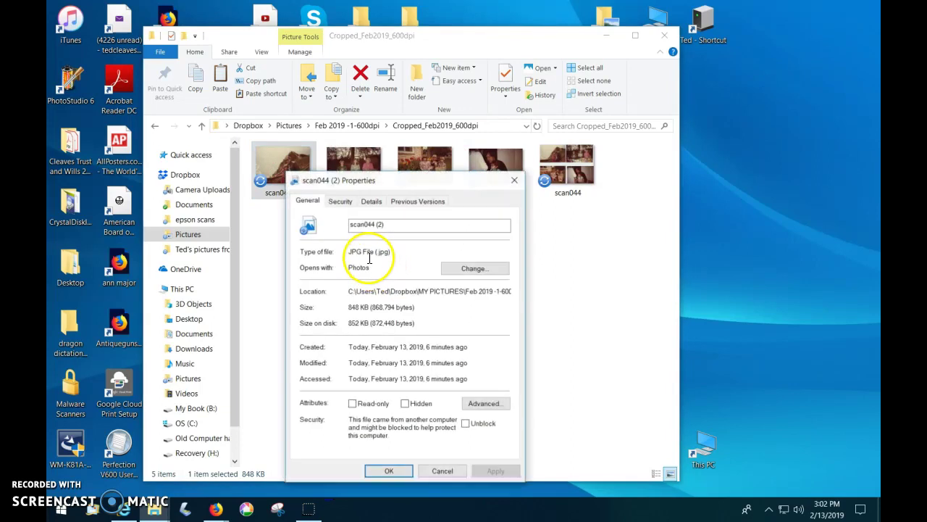
left_click_drag(408, 185, 405, 107)
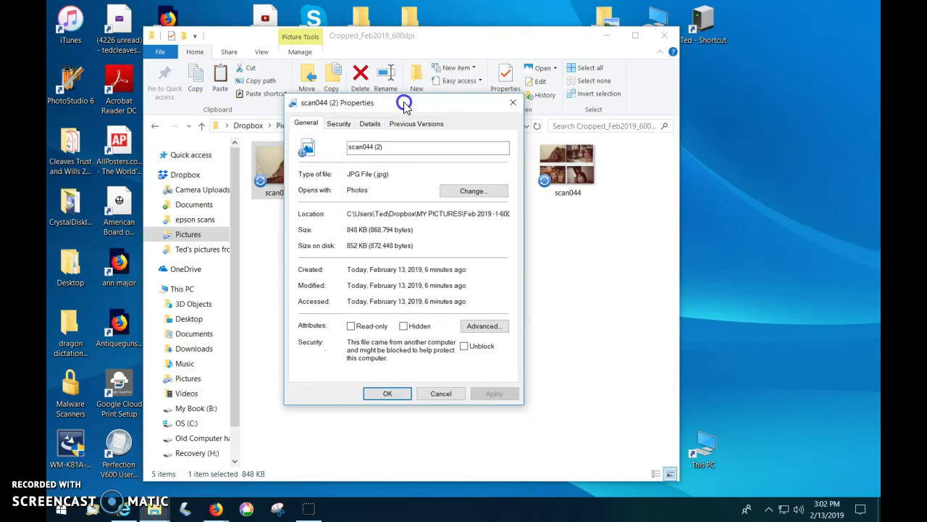
left_click(369, 124)
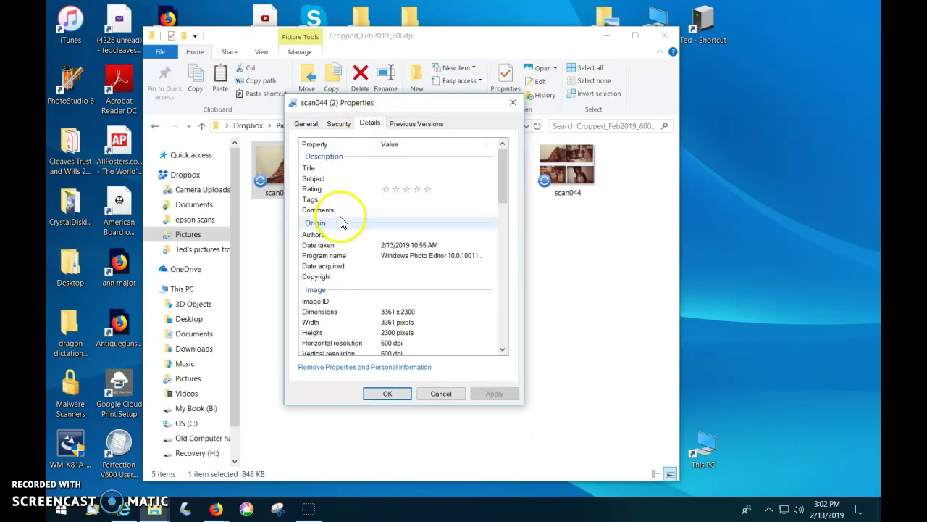
- Review the description, image and file details and the previous versions of scan044 (2), and close its properties
scroll(342, 223, "down", 7)
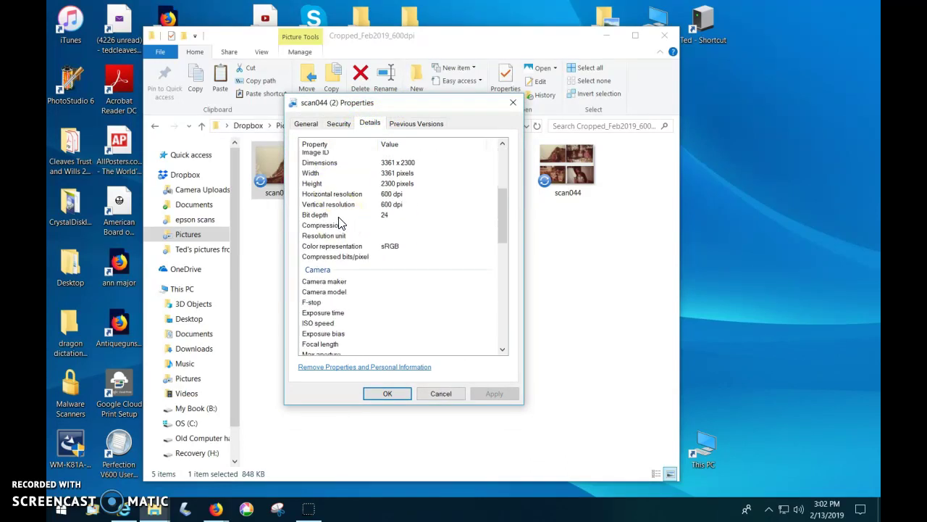
scroll(342, 223, "down", 9)
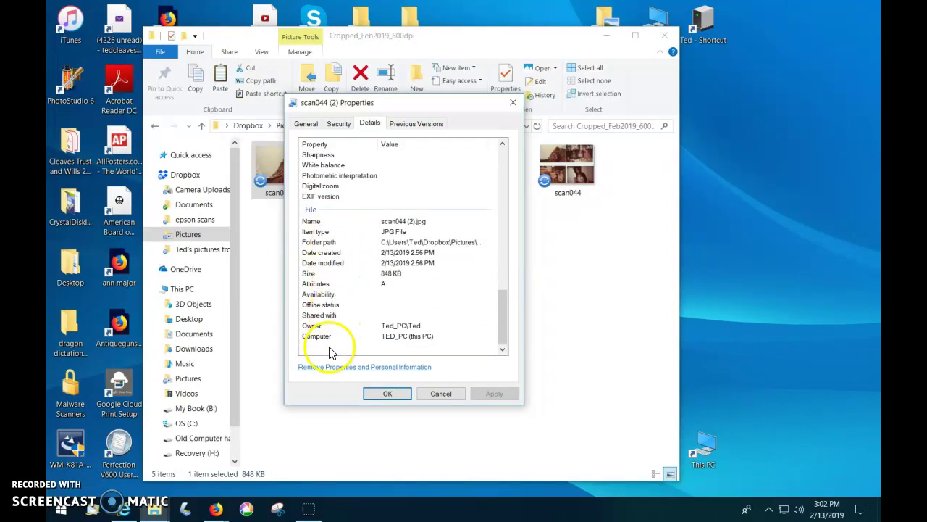
scroll(397, 248, "up", 14)
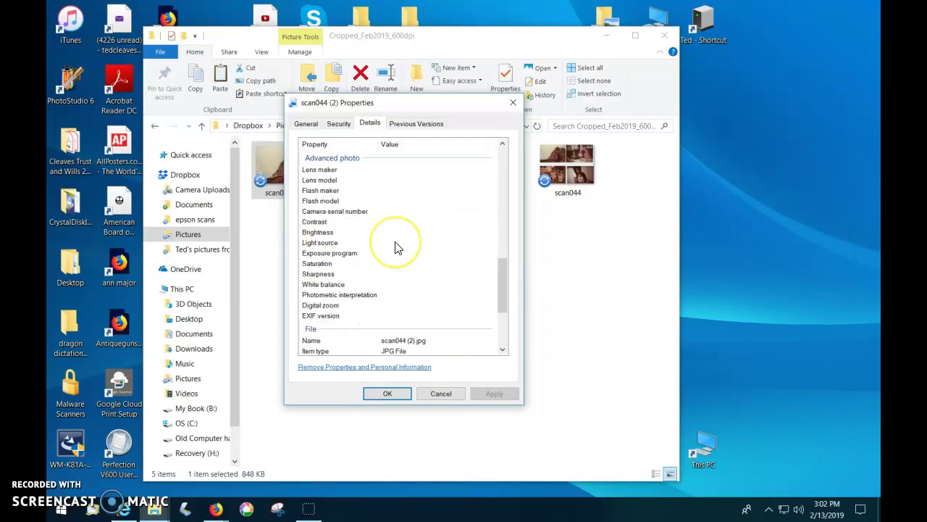
scroll(397, 248, "up", 3)
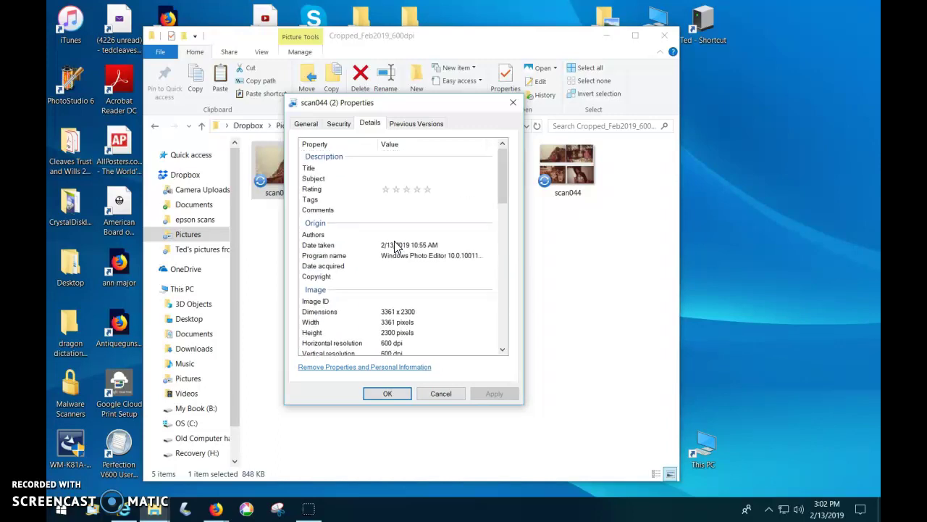
left_click(321, 169)
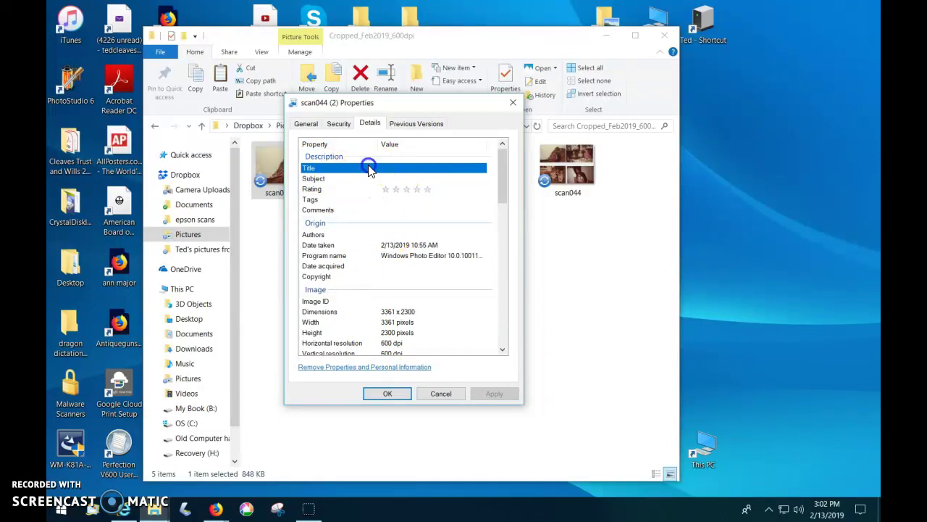
left_click(407, 125)
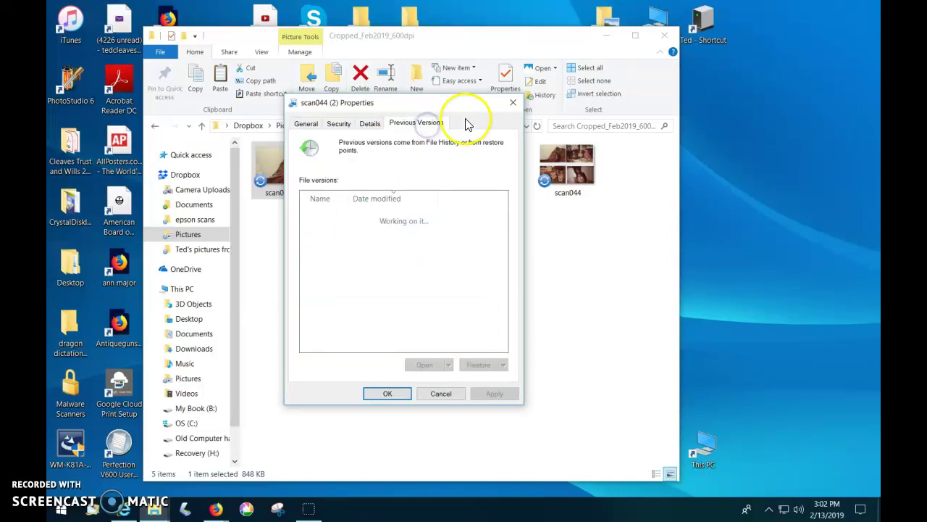
left_click(513, 102)
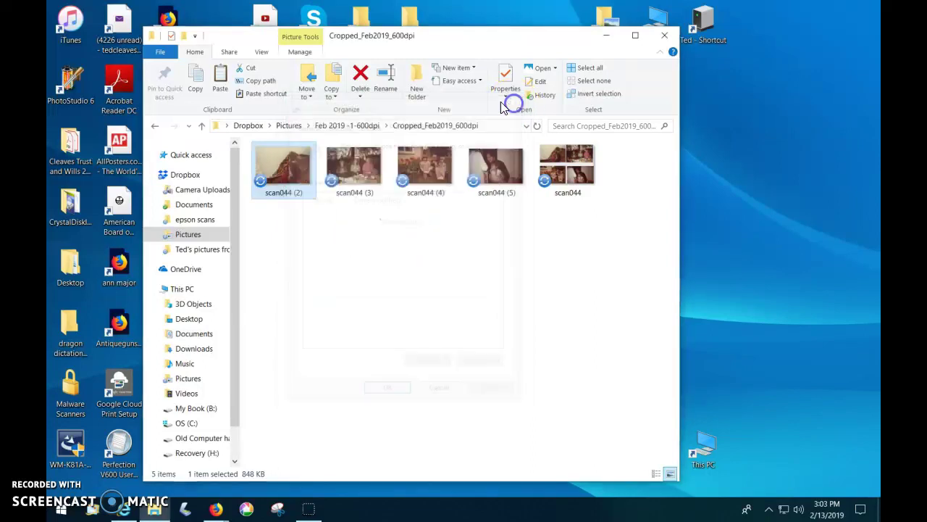
- Rename scan044 (2) with the first names of the two people in it followed by "80s", separated by underscores
left_click(297, 173)
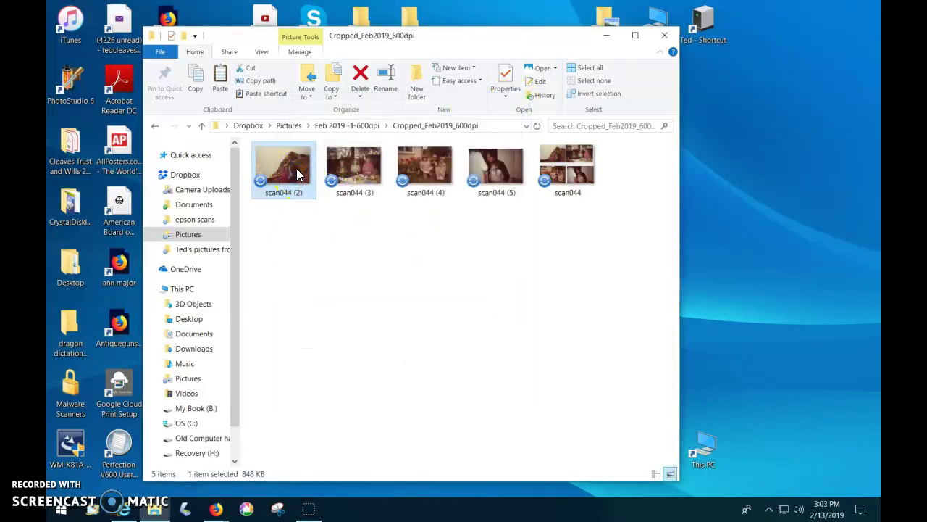
mouse_move(292, 174)
right_click(291, 174)
left_click(353, 469)
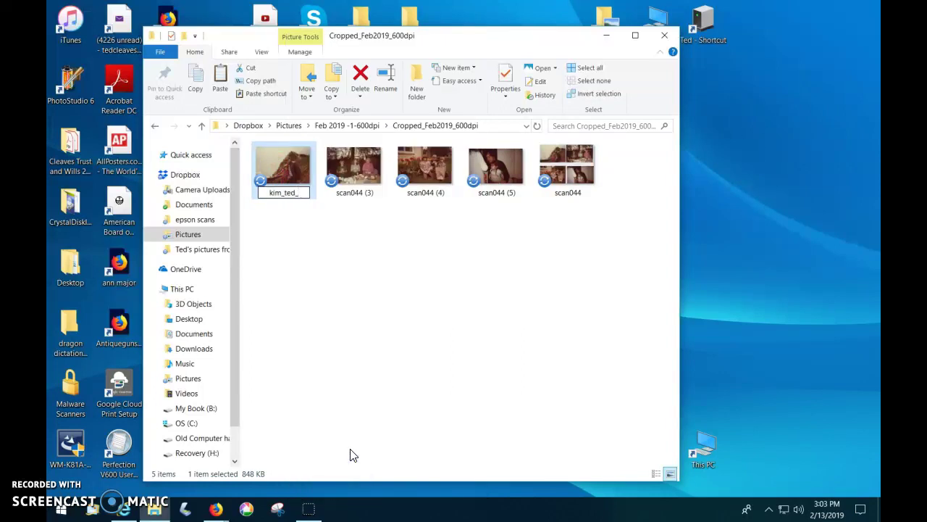
left_click(455, 370)
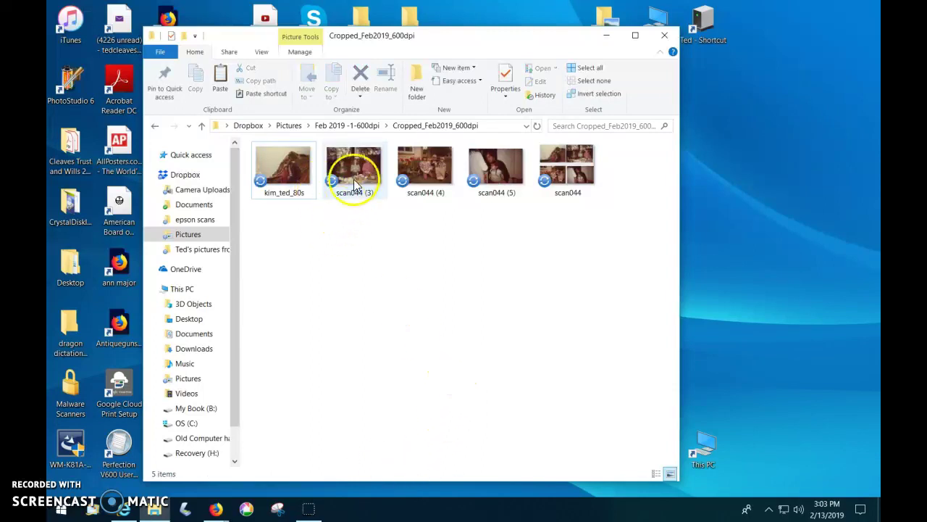
mouse_move(289, 173)
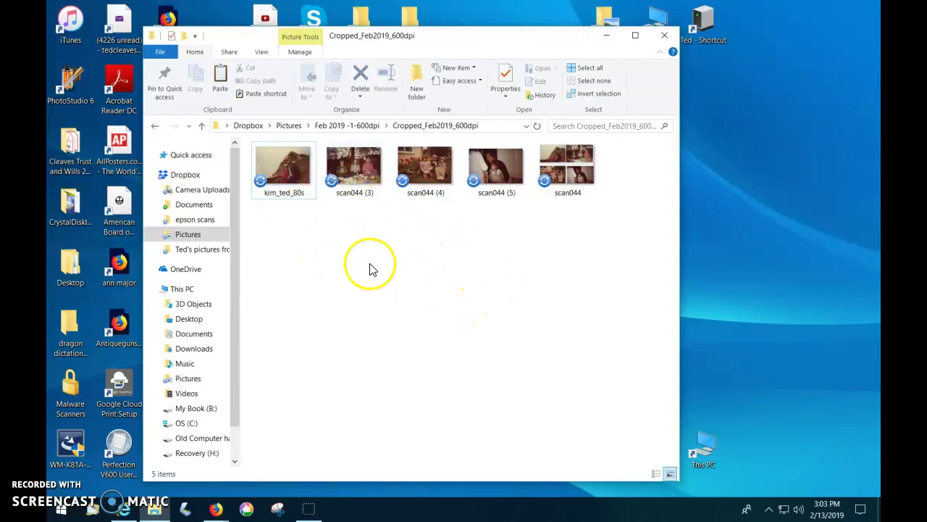
- Rename scan044 (3) with the first names of the three people in it followed by "wimber_80s", separated by underscores
left_click(360, 179)
right_click(360, 179)
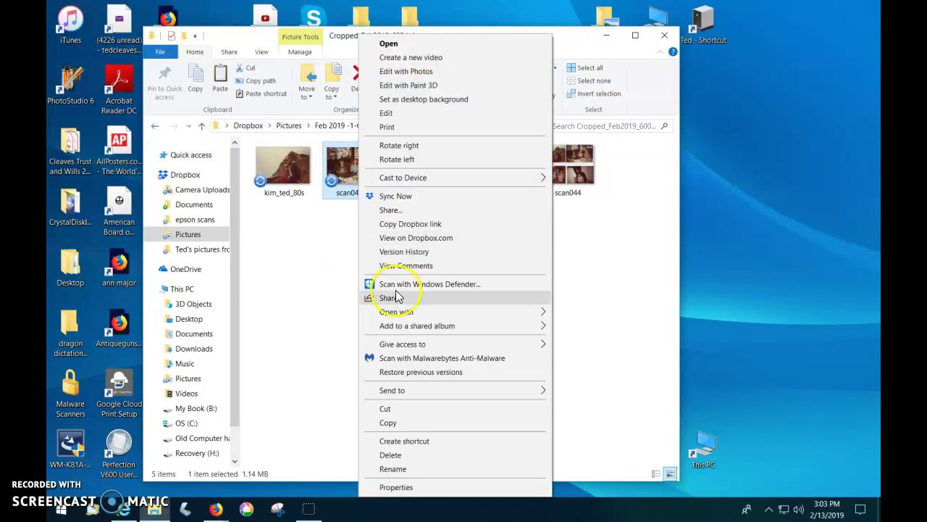
left_click(394, 469)
type("dave_miss")
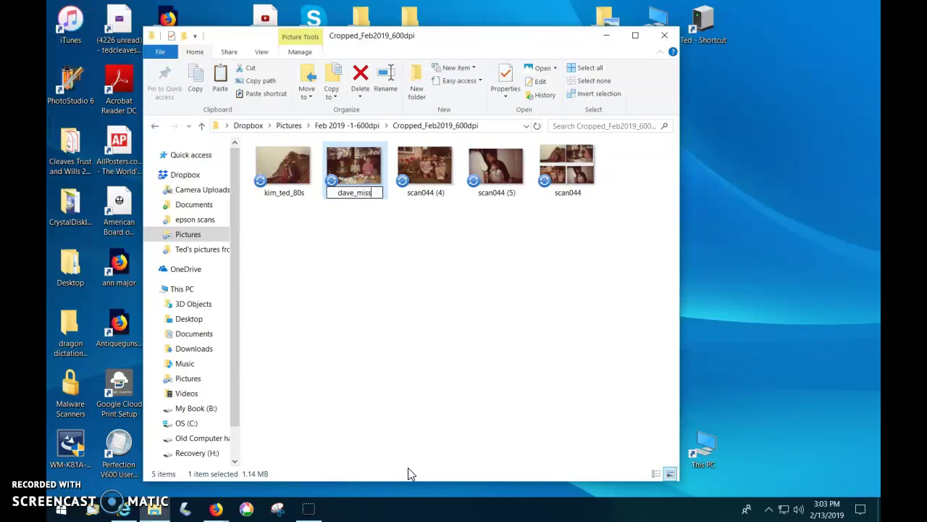
type("y_helen_e")
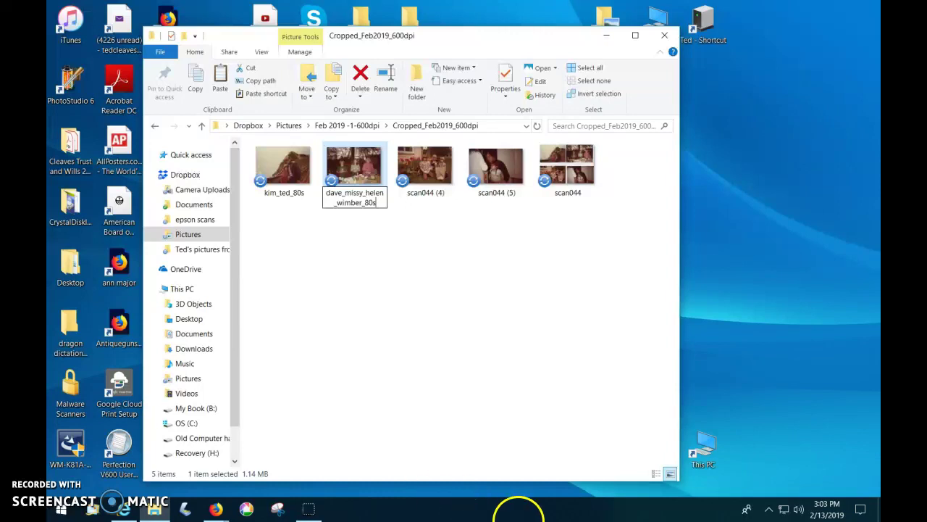
left_click(460, 217)
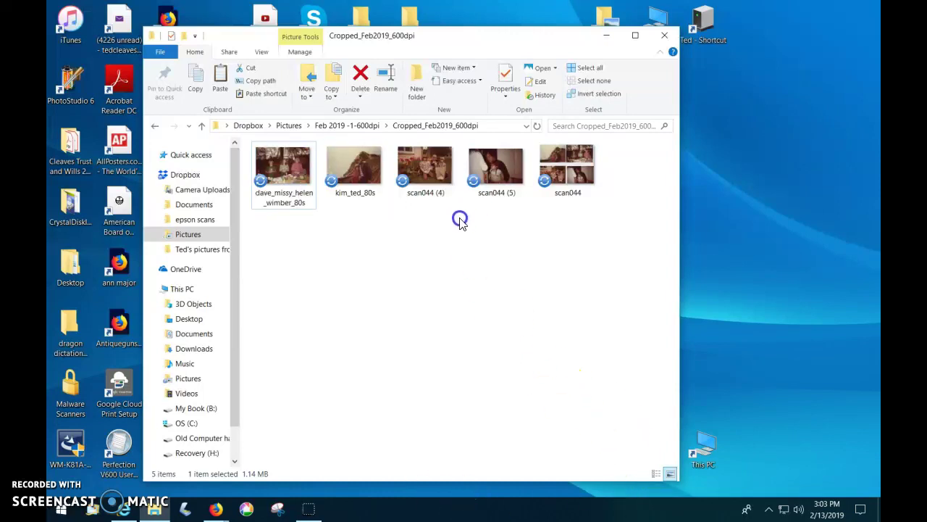
- Rename scan044 (4) with the three children's first names followed by "houst_80s", separated by underscores
right_click(431, 167)
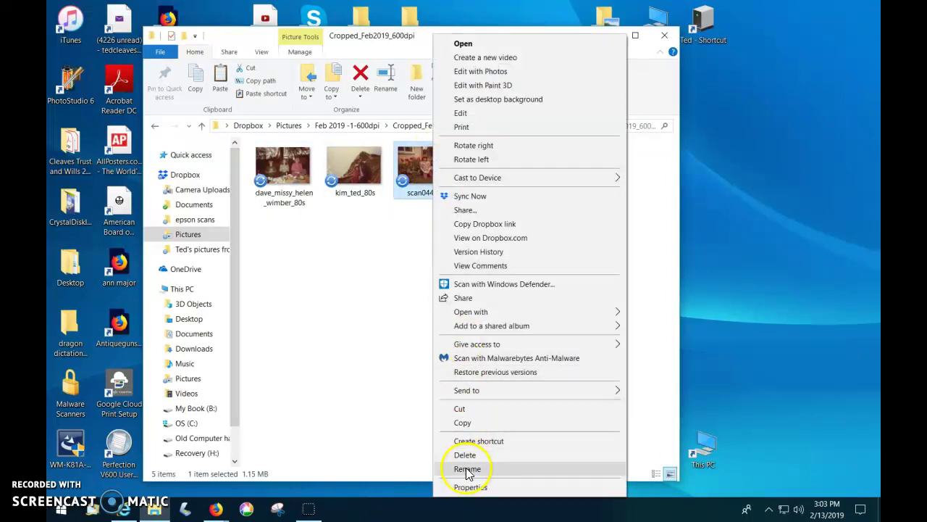
left_click(466, 469)
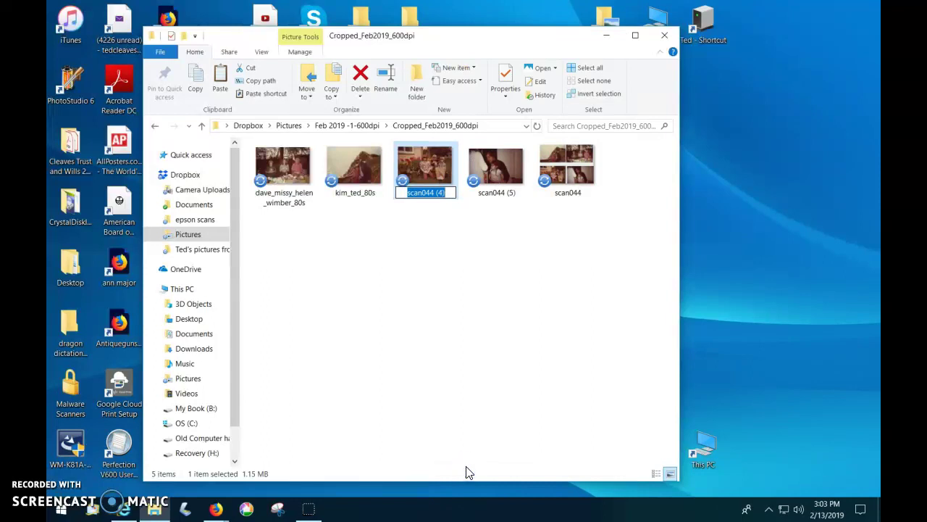
type("kim_dave_t")
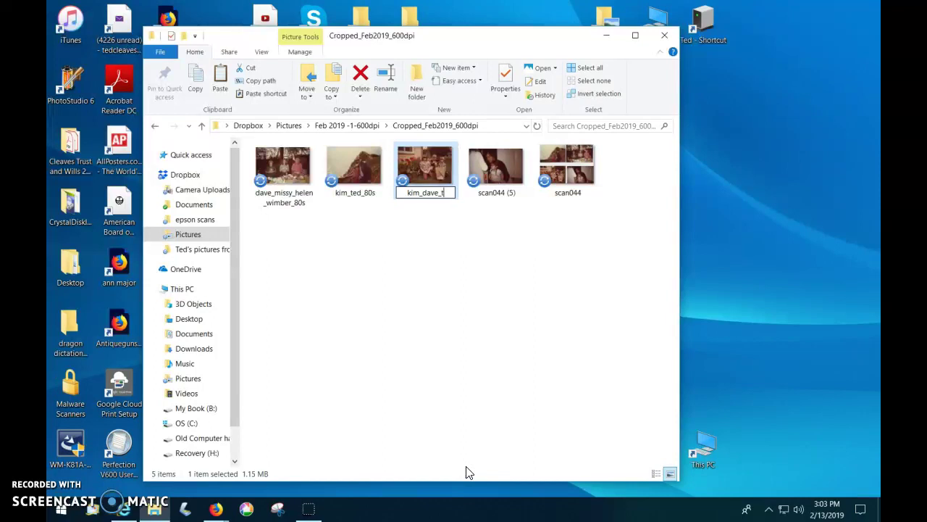
type("ad_houst_80s")
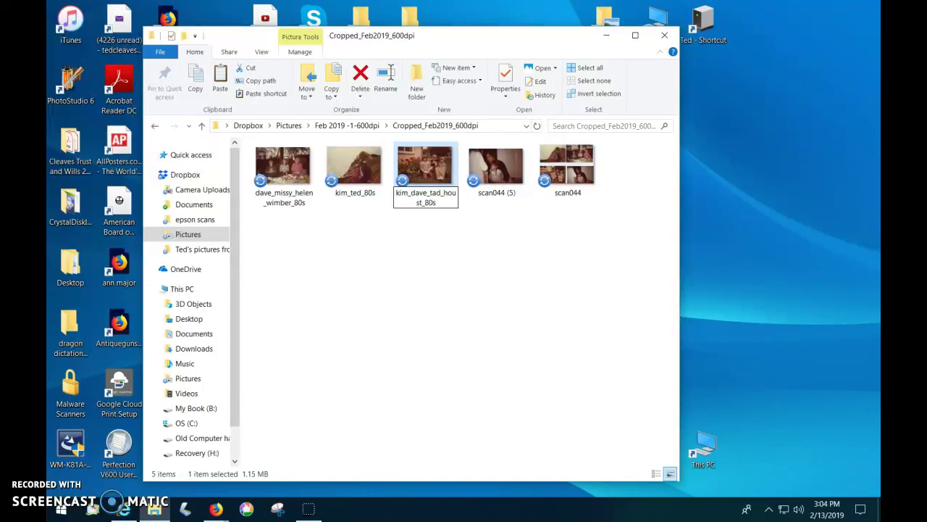
key("Return")
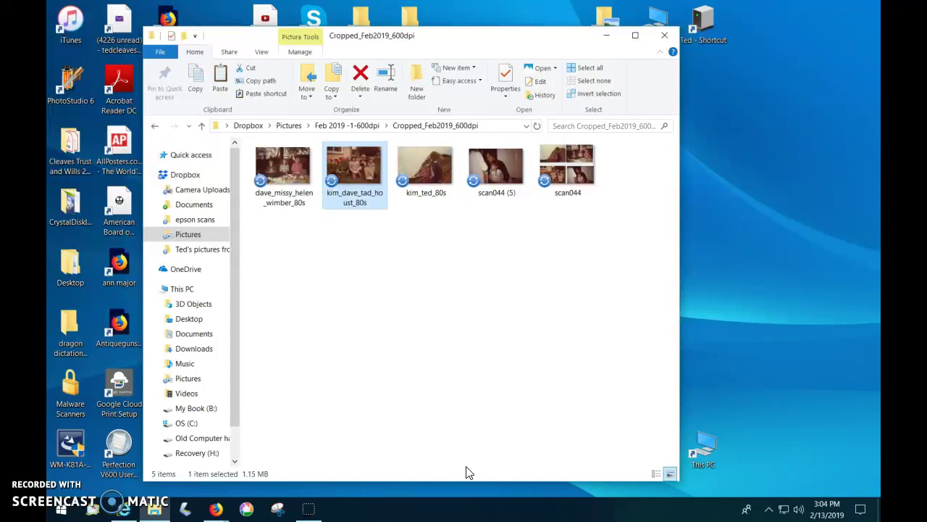
- Rename scan044 (5) with the first names of the man and the girl followed by "80s", separated by underscores
right_click(488, 181)
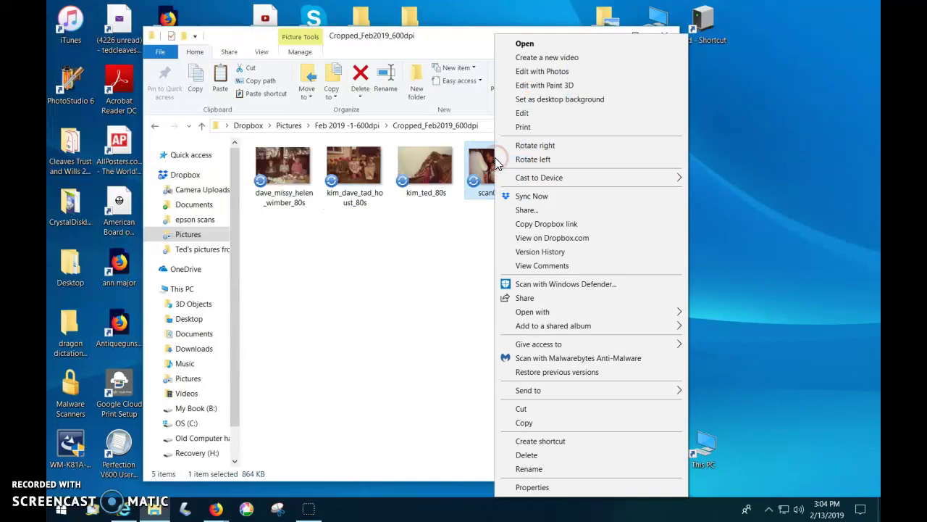
left_click(549, 469)
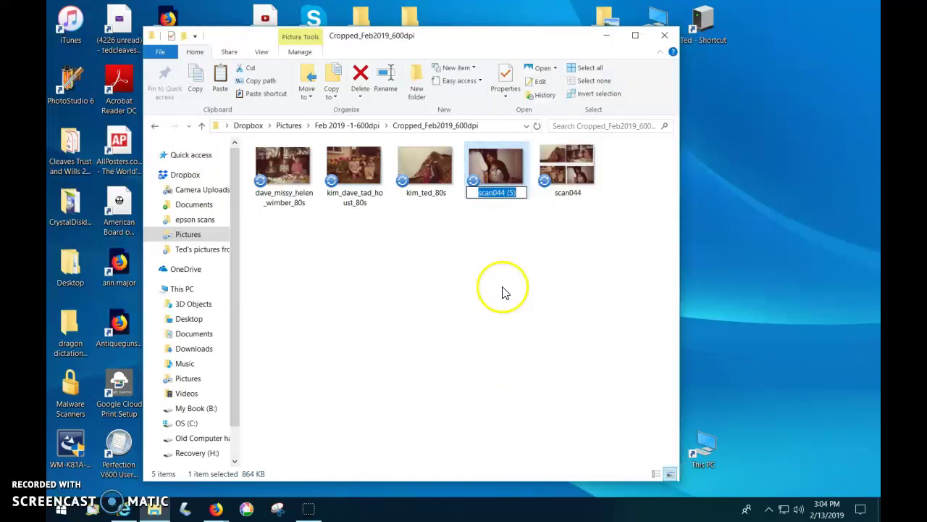
type("david_lauren_8")
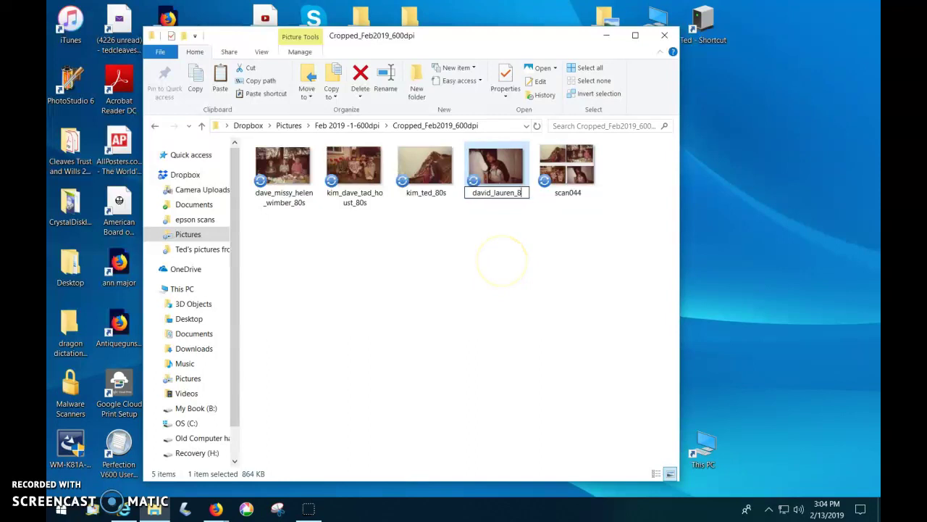
type("0s")
key("Return")
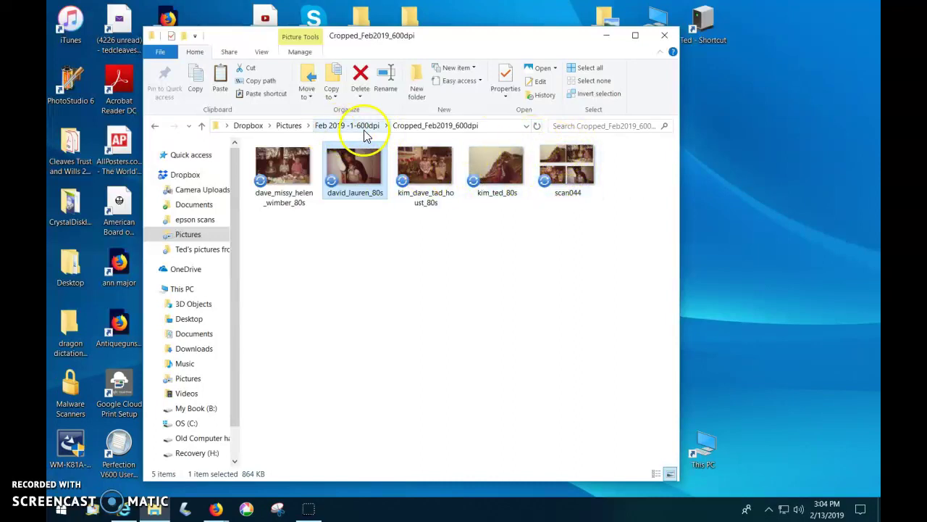
- Delete the uncropped four-photo scan044 copy from the Cropped_Feb2019_600dpi folder
right_click(568, 164)
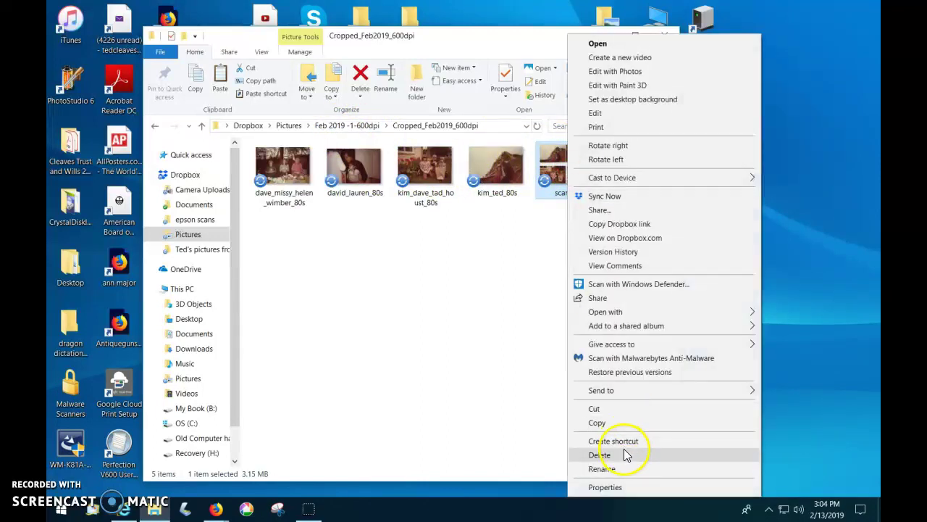
left_click(627, 454)
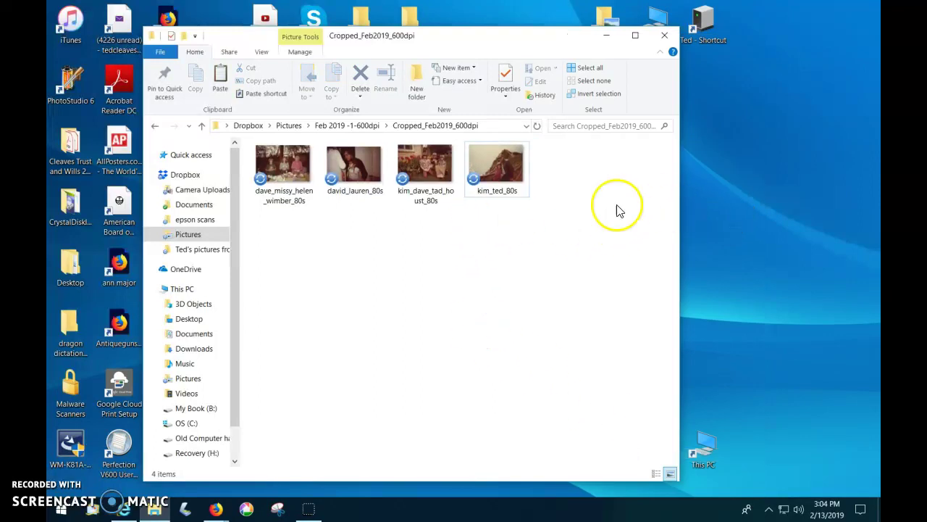